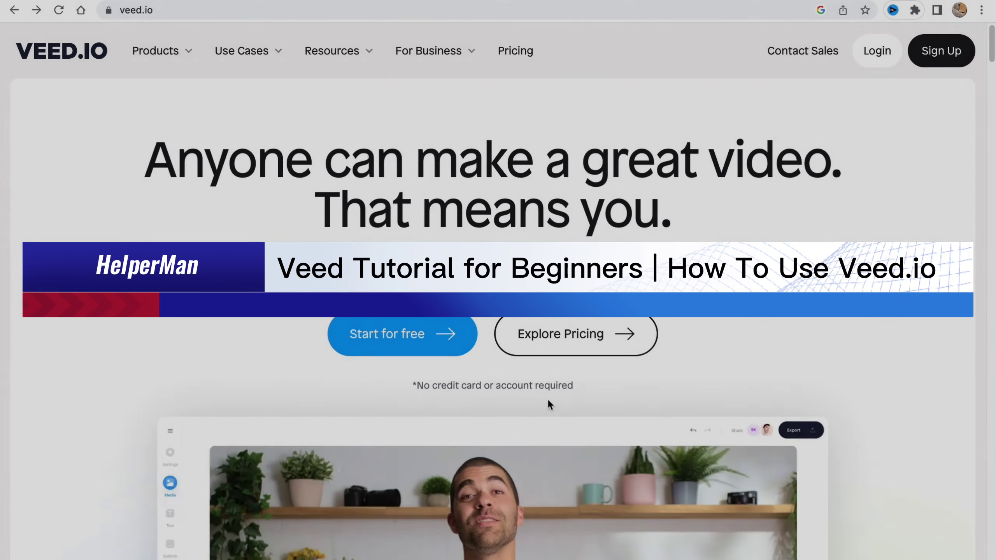
Step: Scroll through the VEED.io home page and start a new project for free
scroll(546, 402, down, 5)
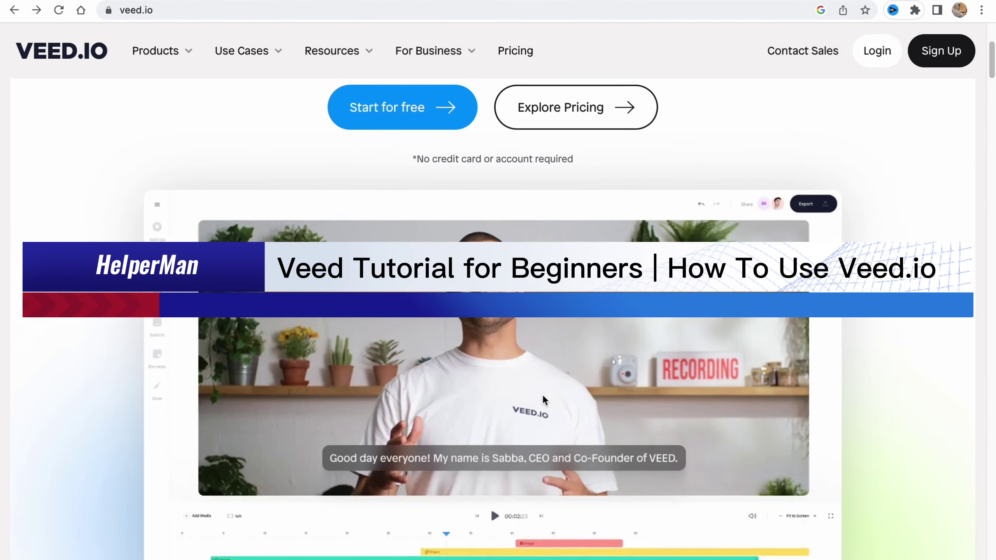
scroll(542, 393, down, 4)
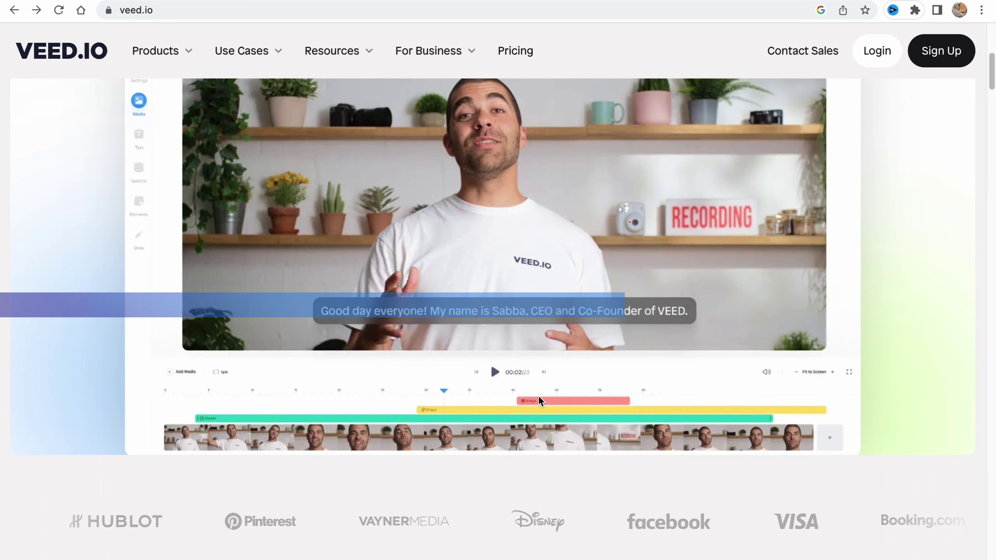
scroll(538, 396, down, 3)
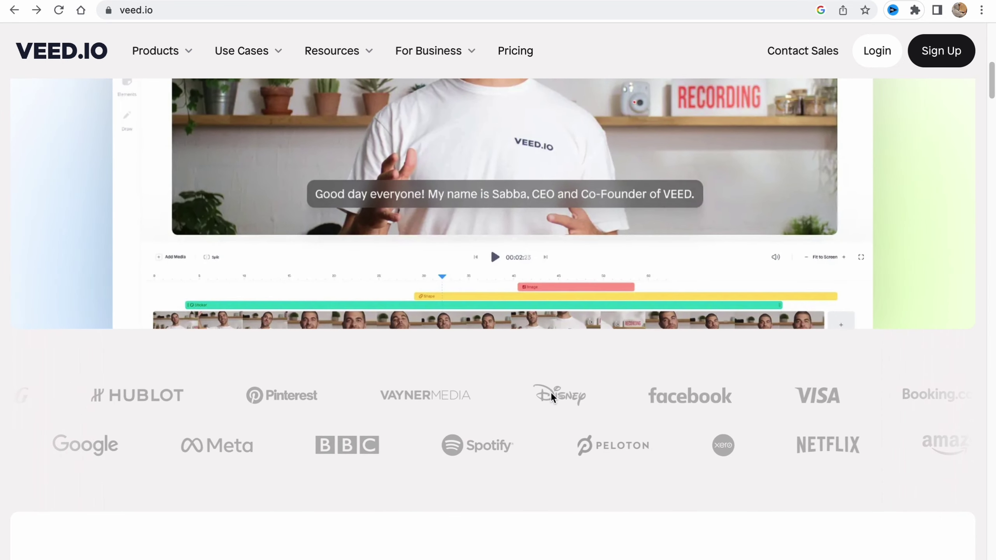
scroll(551, 393, down, 3)
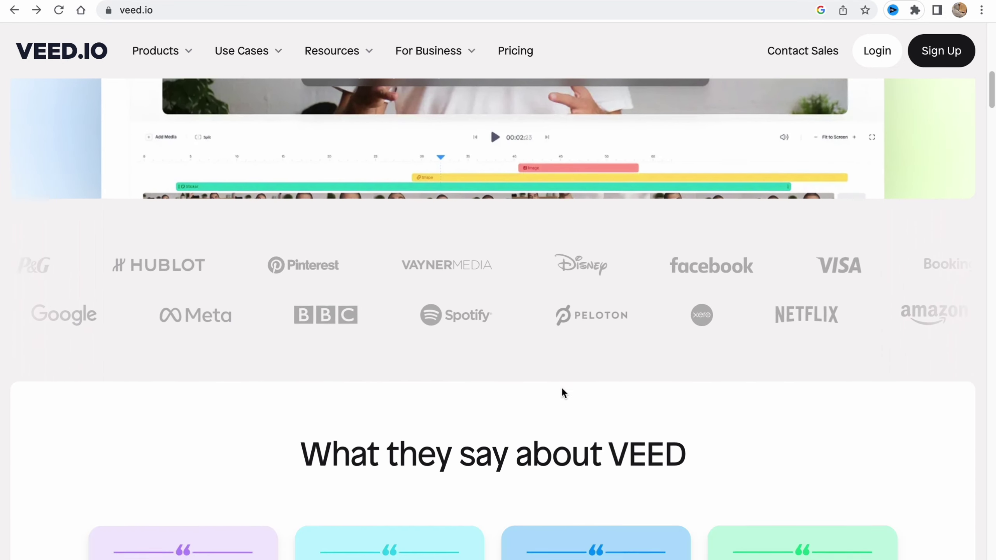
scroll(561, 389, down, 6)
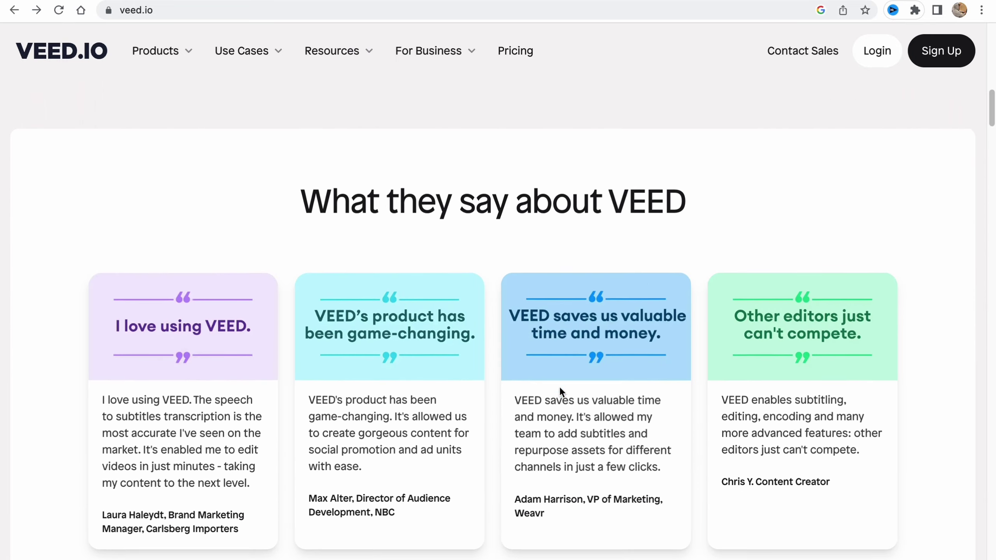
scroll(559, 391, down, 8)
scroll(560, 392, up, 14)
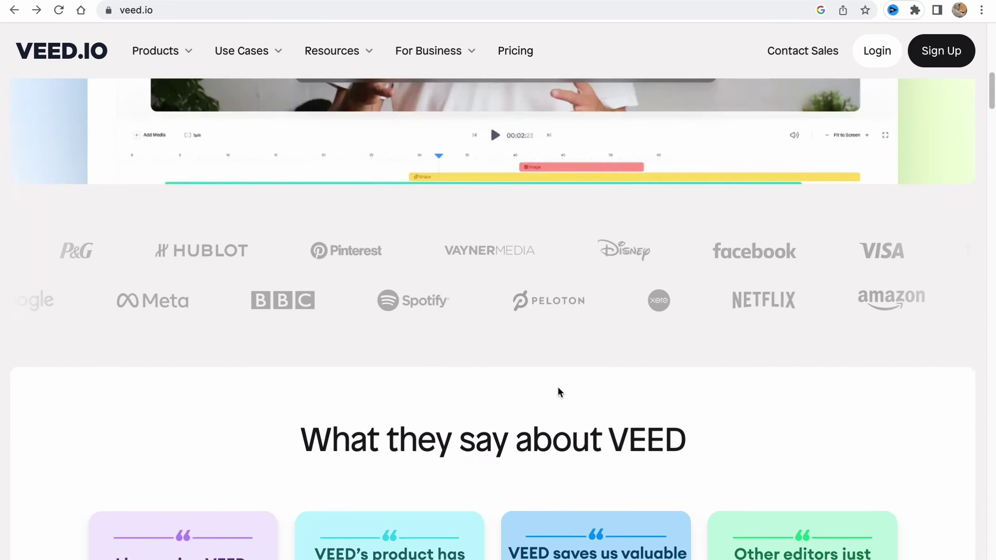
scroll(558, 386, up, 15)
mouse_move(55, 18)
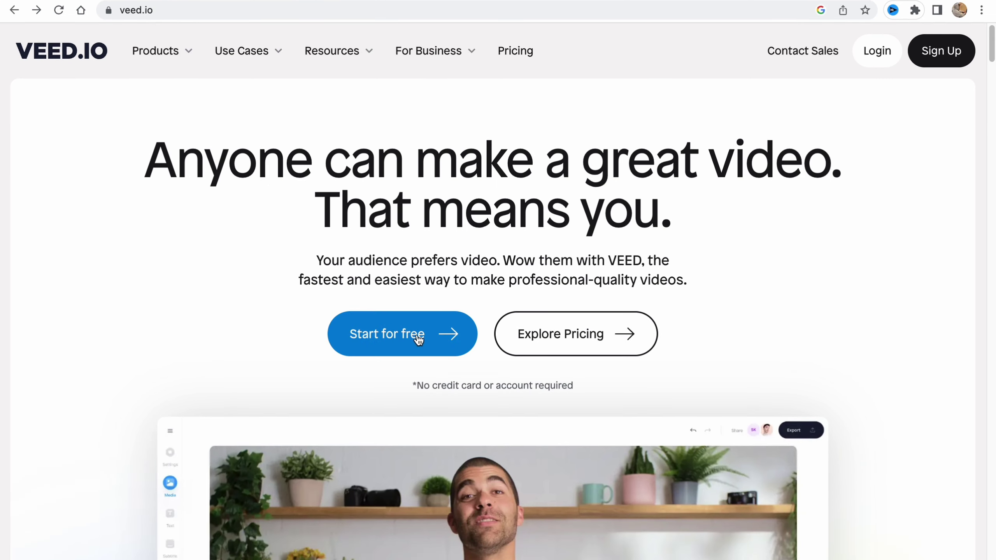
scroll(488, 321, up, 3)
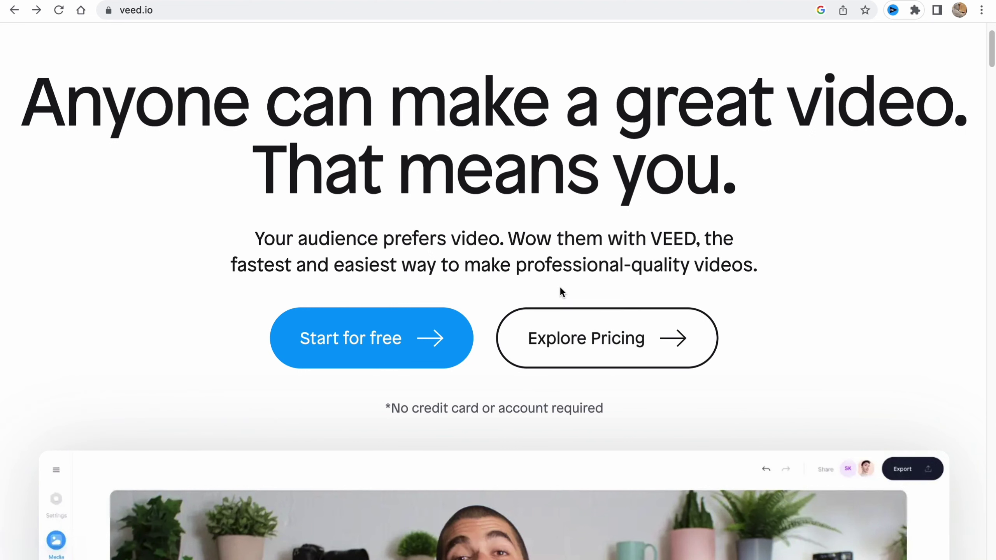
scroll(561, 289, down, 2)
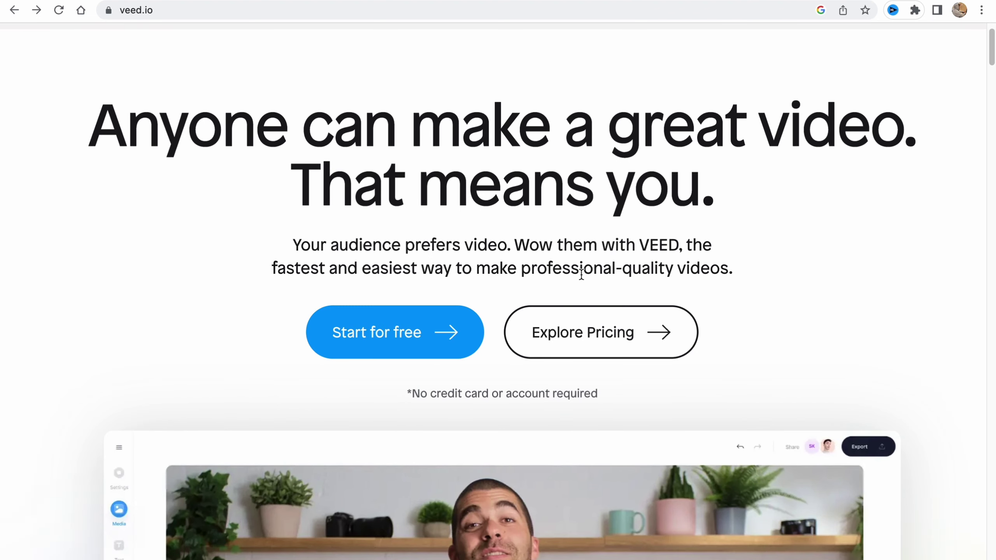
click(430, 340)
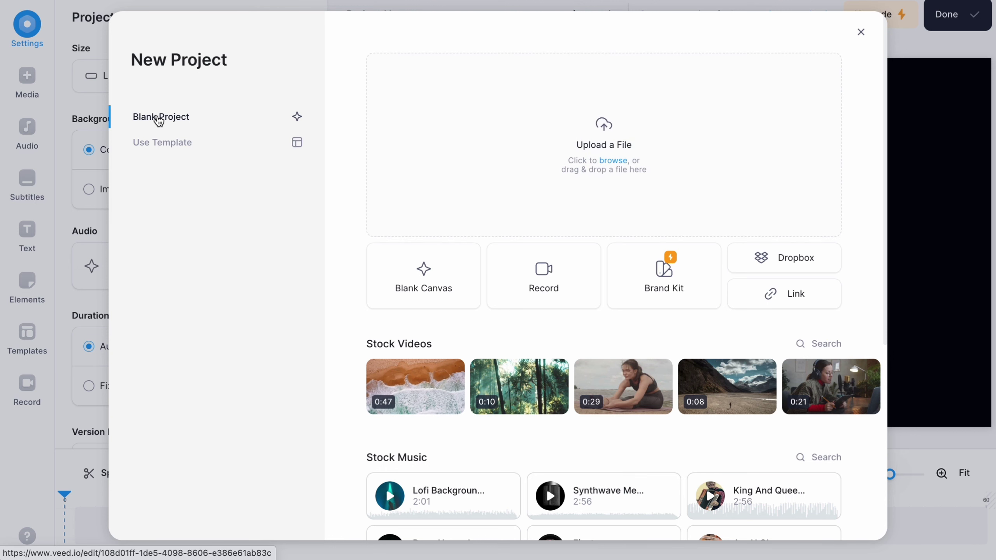
Step: Look at the Use Template option, then return to a Blank Project
click(161, 142)
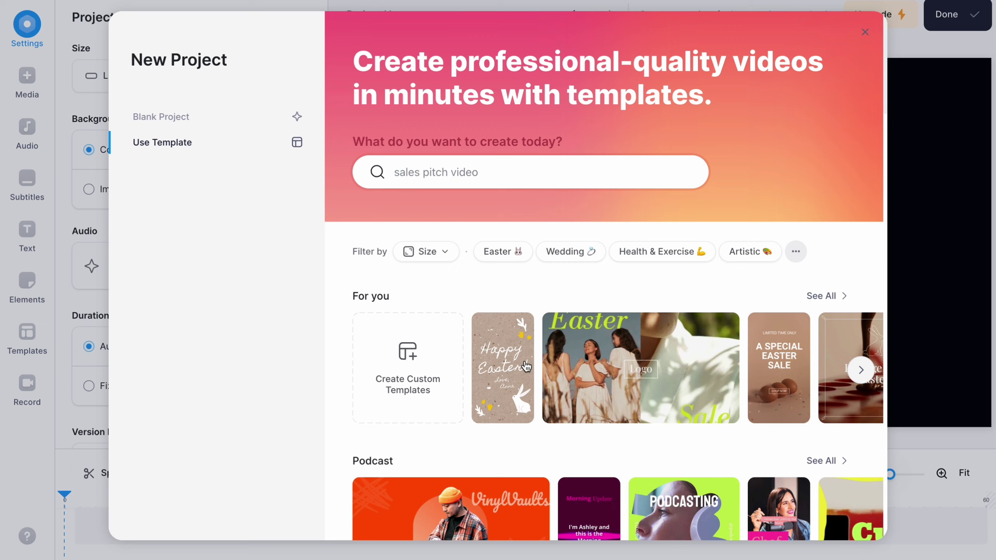
scroll(517, 392, down, 1)
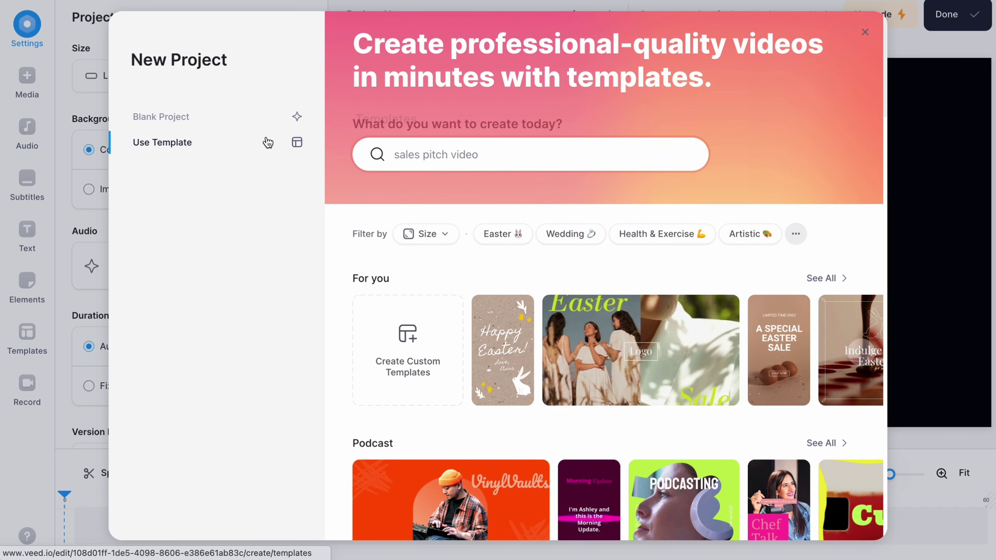
click(162, 129)
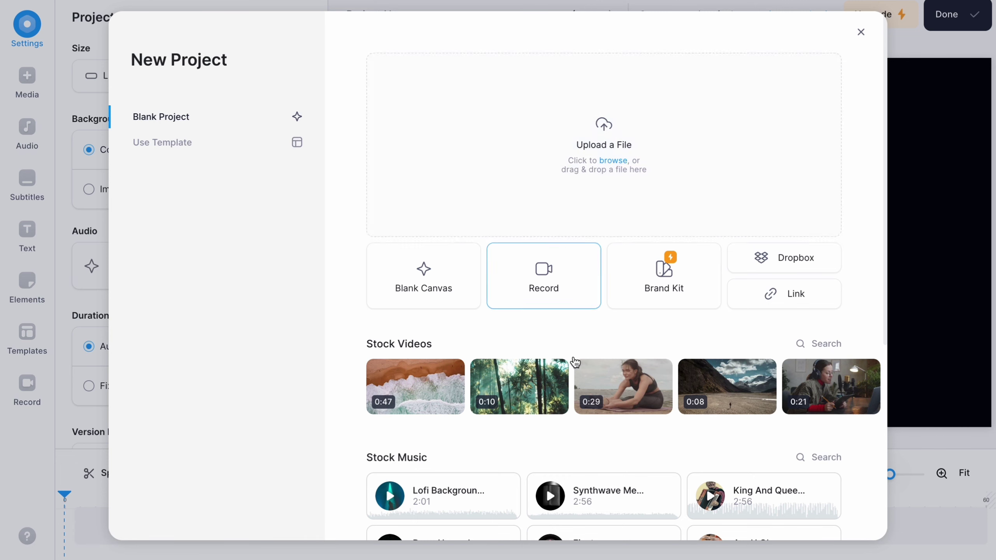
scroll(603, 147, down, 1)
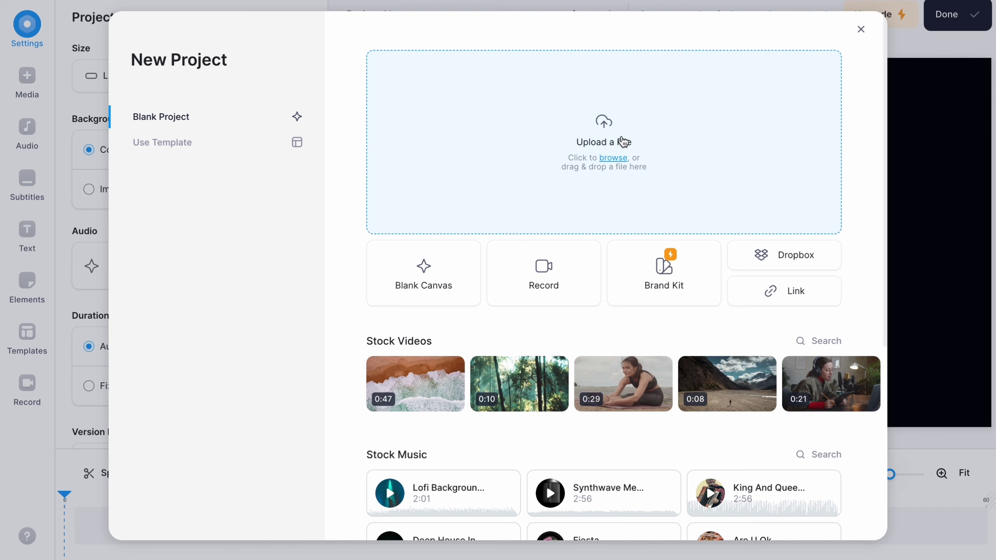
Step: Upload '1-Minute Nature Background Sound.mp4' from the Desktop file picker into the project
click(612, 148)
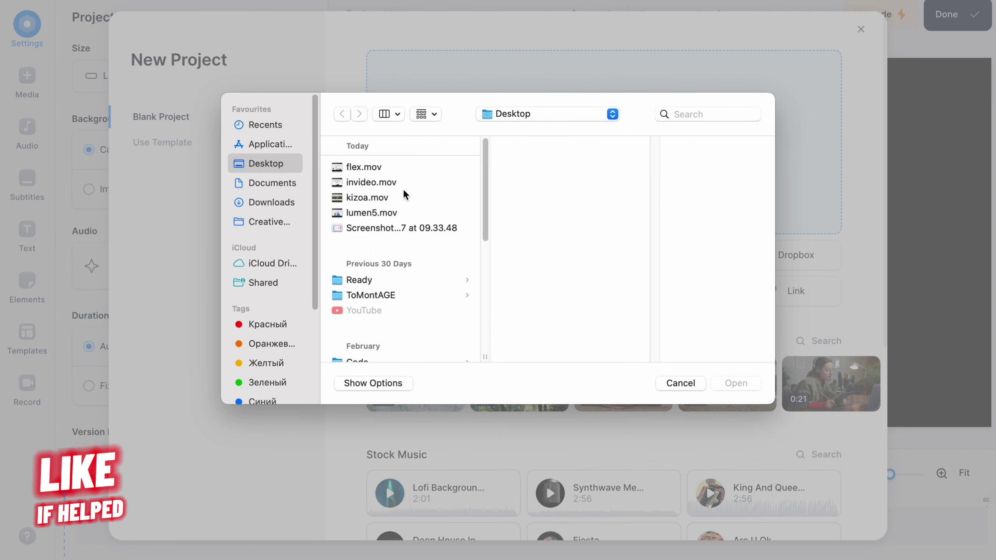
scroll(384, 266, down, 5)
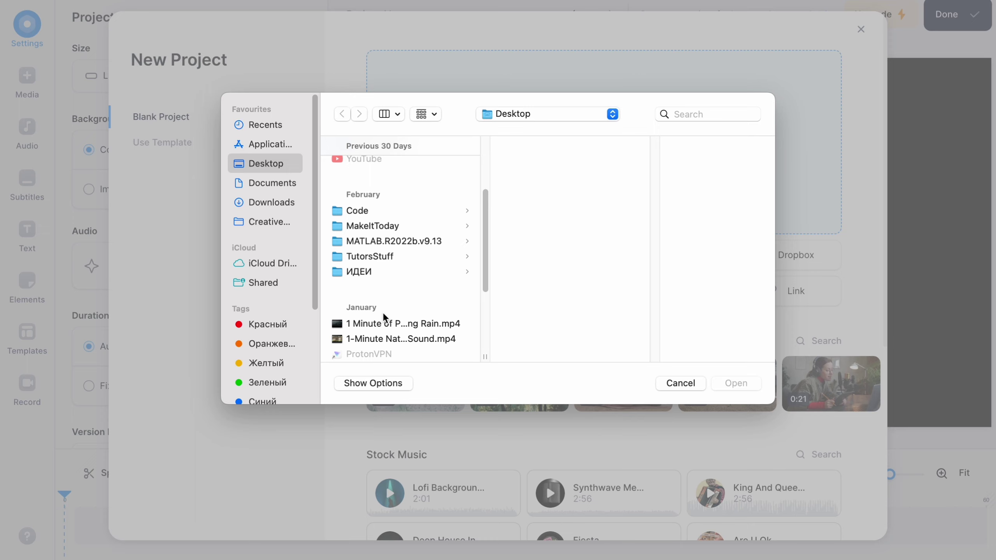
click(384, 323)
click(377, 339)
click(730, 383)
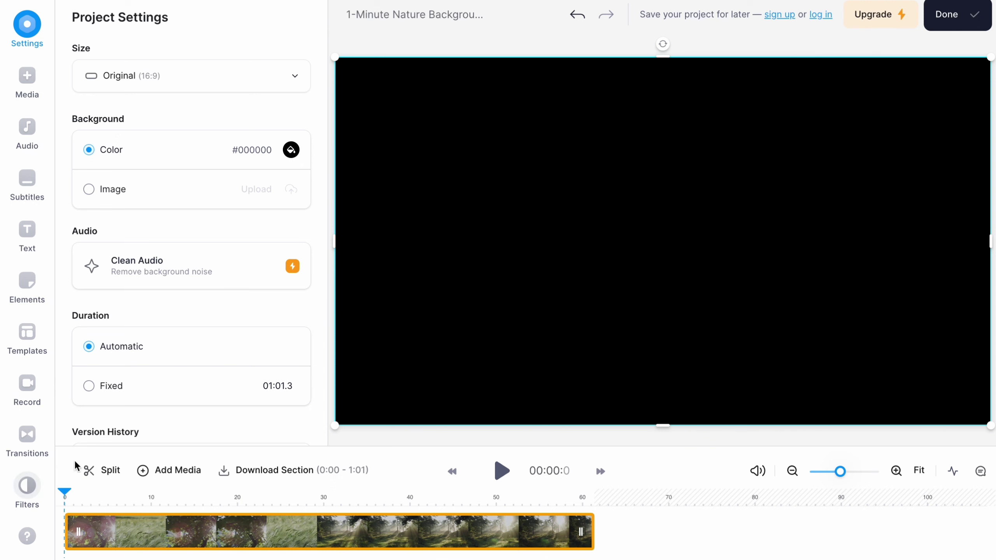
Step: Browse each sidebar panel from Media to Settings, then select the nature clip to show its Edit Video options
click(32, 77)
click(28, 128)
click(32, 179)
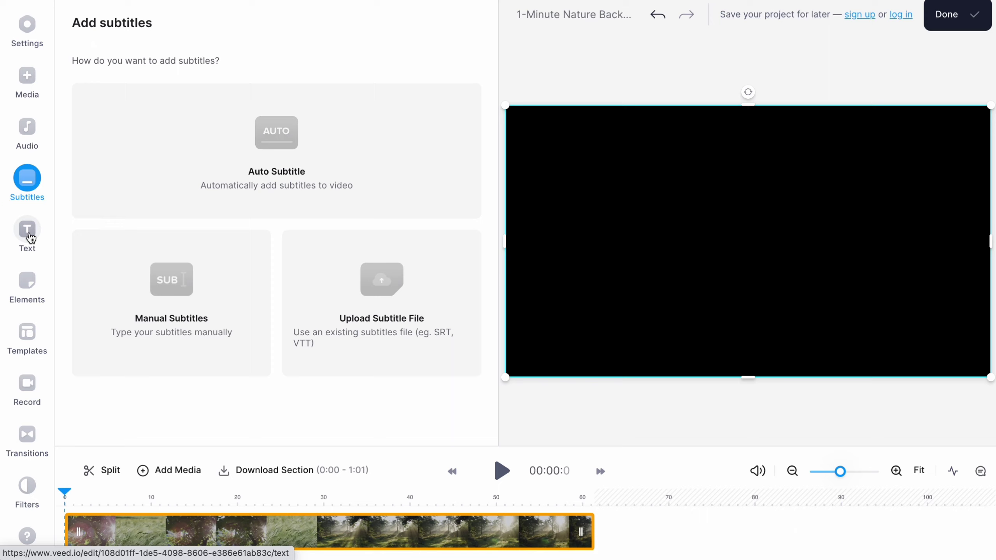
click(30, 238)
click(29, 287)
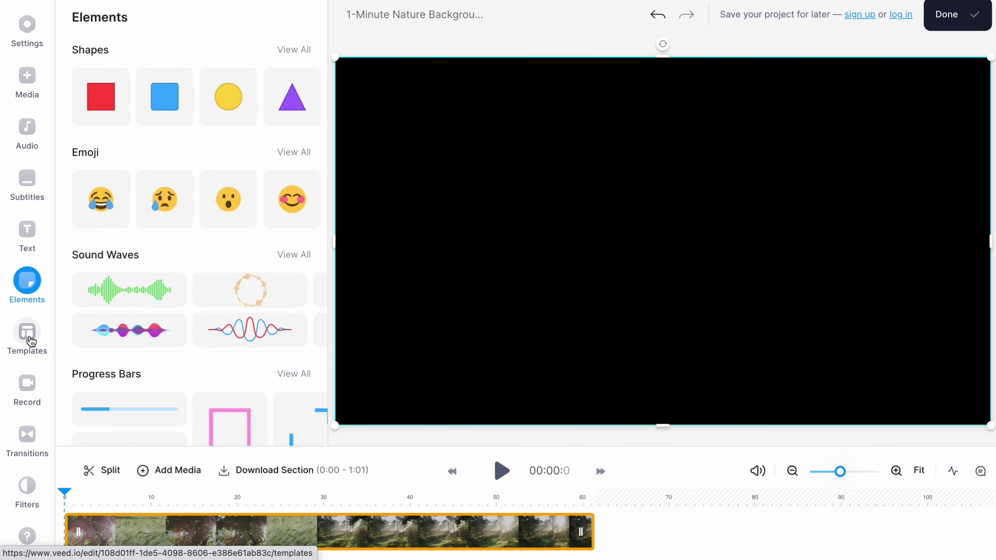
click(25, 338)
click(29, 383)
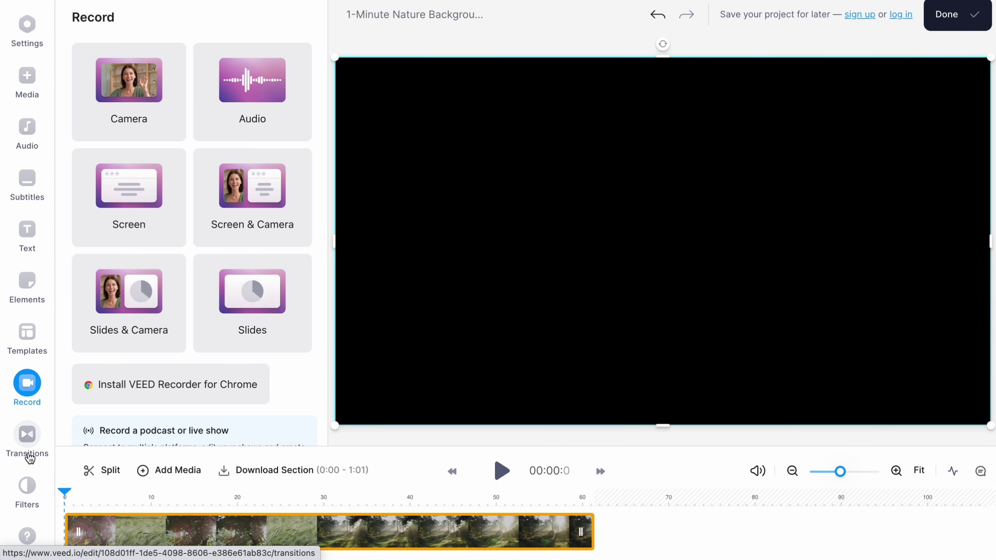
click(29, 434)
click(24, 494)
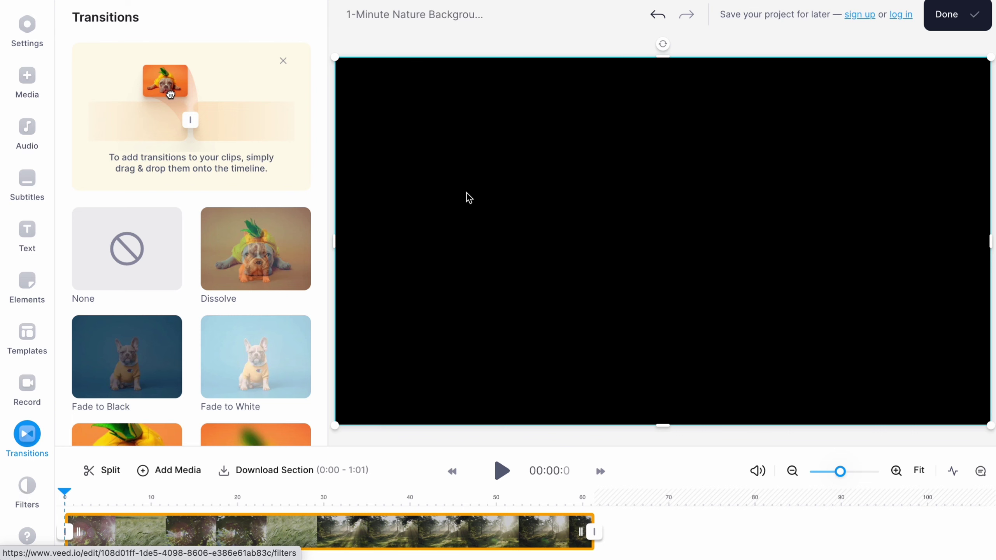
click(26, 25)
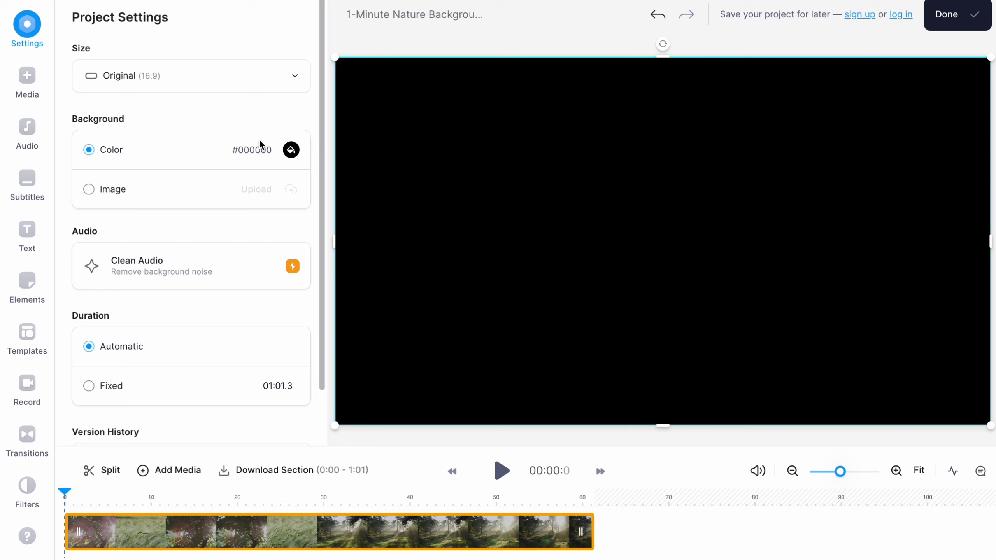
click(310, 539)
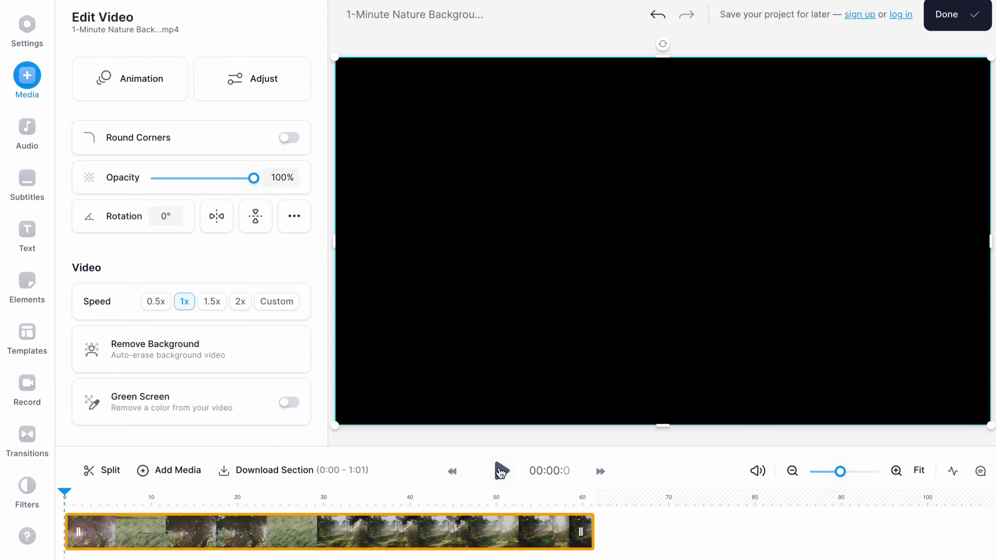
Step: Play and pause the video preview, stopping at 00:05.8, with the computer's sound muted
click(501, 472)
click(502, 472)
key(XF86AudioRaiseVolume)
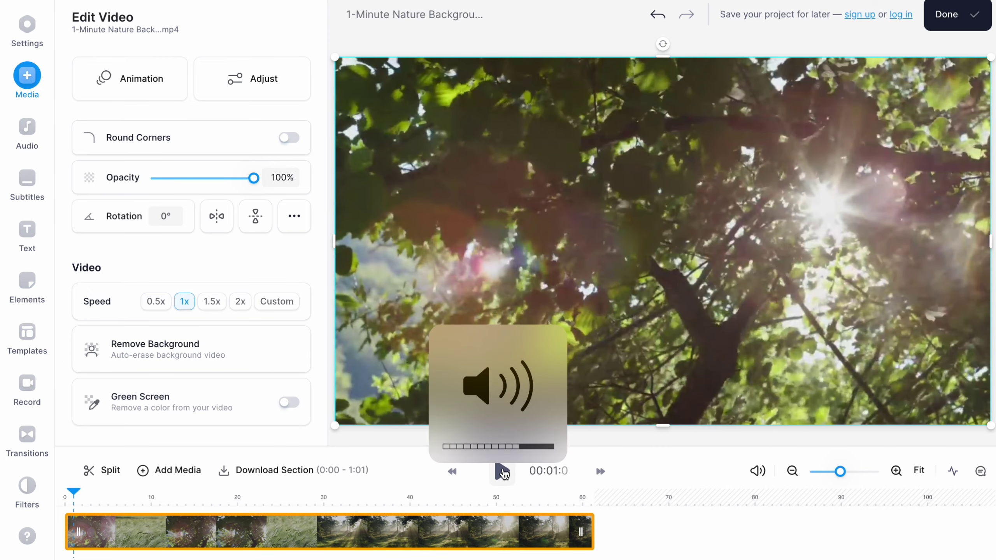
key(XF86AudioMute)
click(503, 472)
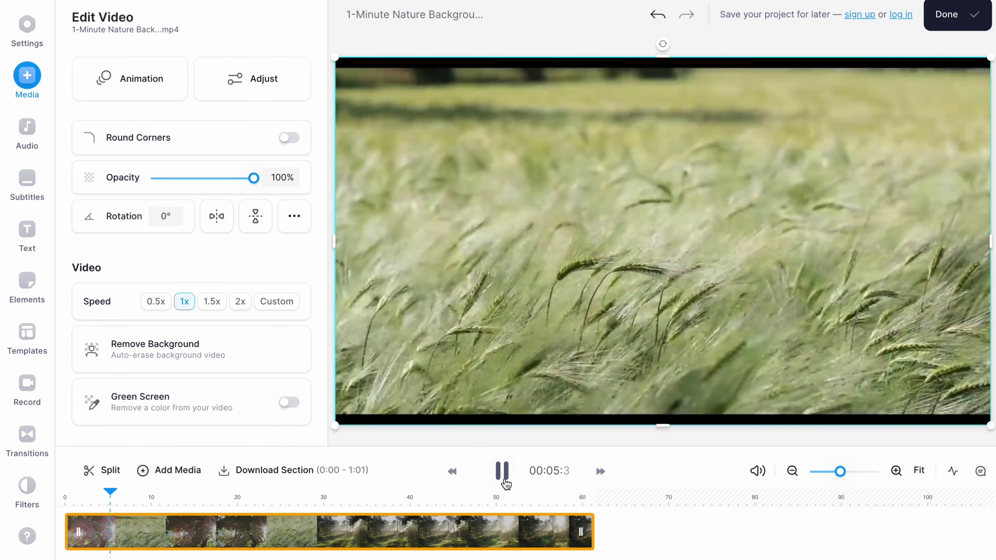
click(502, 471)
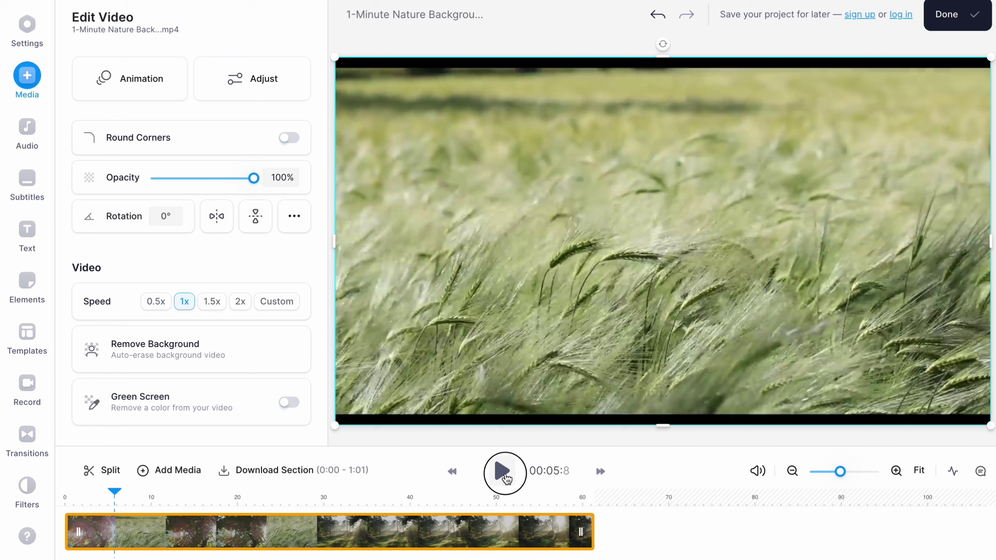
Step: Review the project settings and the clip's Edit Video options, then show the Audio library
click(29, 27)
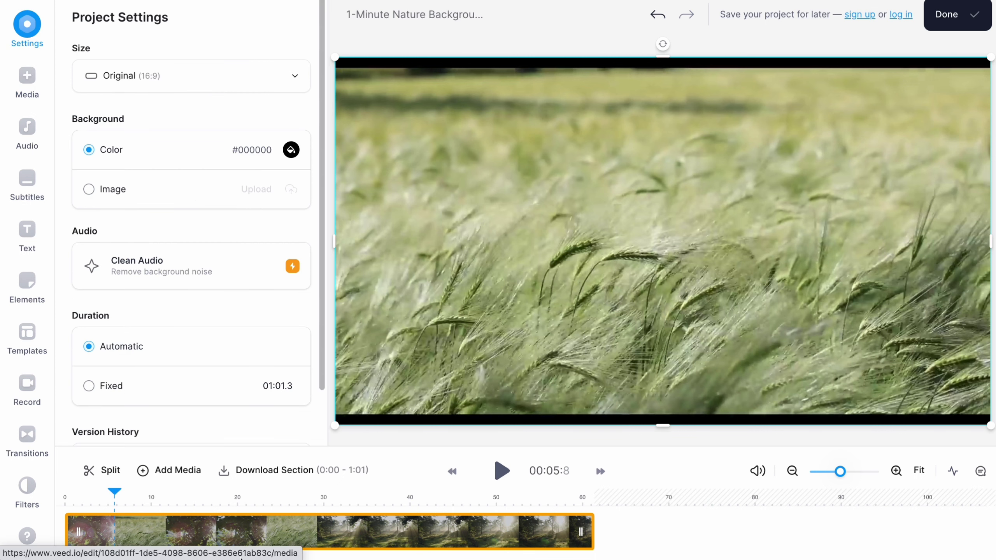
click(253, 539)
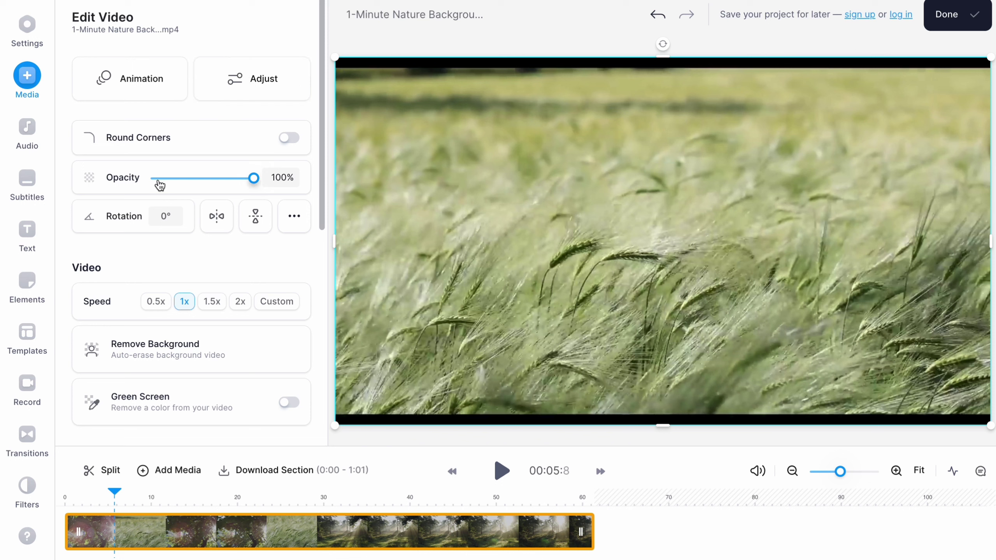
scroll(157, 279, down, 3)
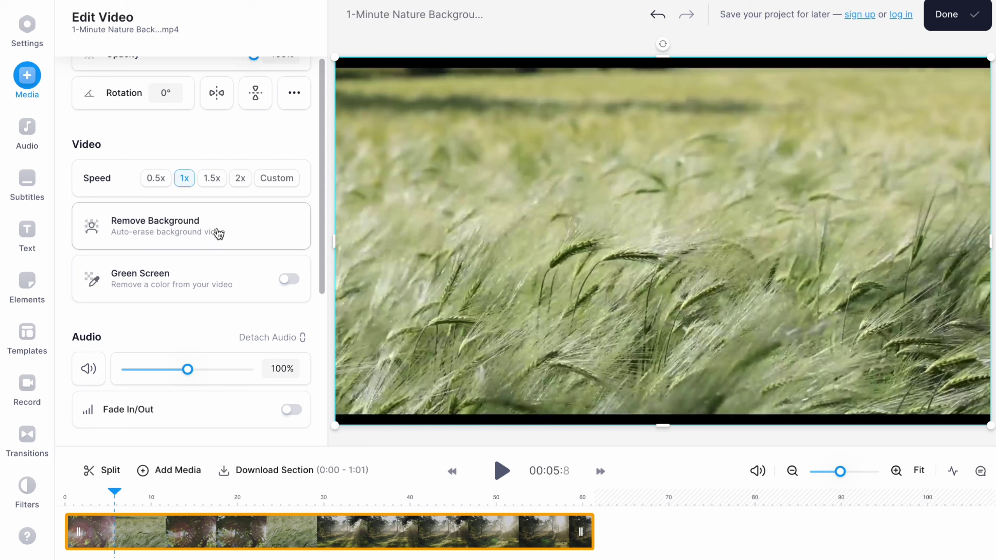
scroll(234, 314, down, 2)
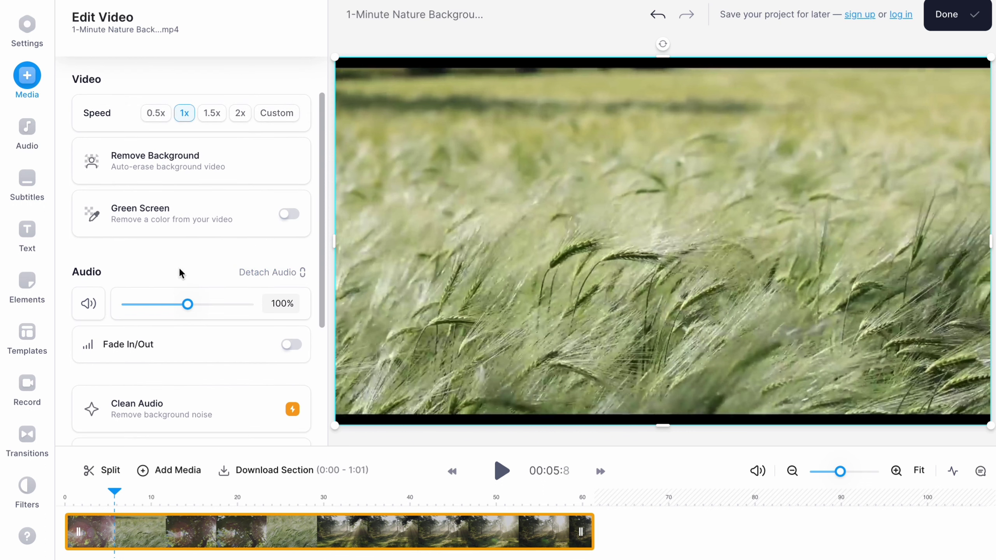
scroll(179, 269, down, 5)
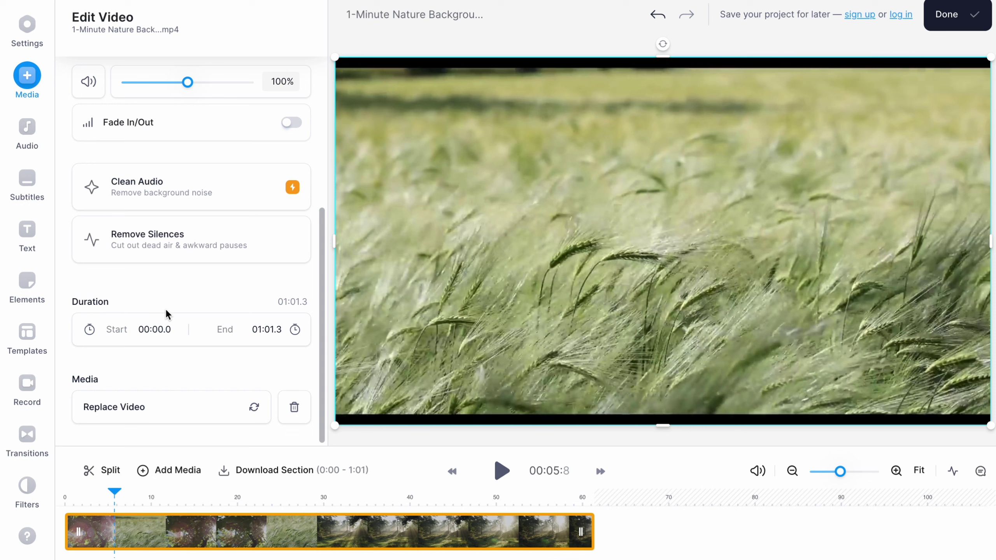
click(38, 136)
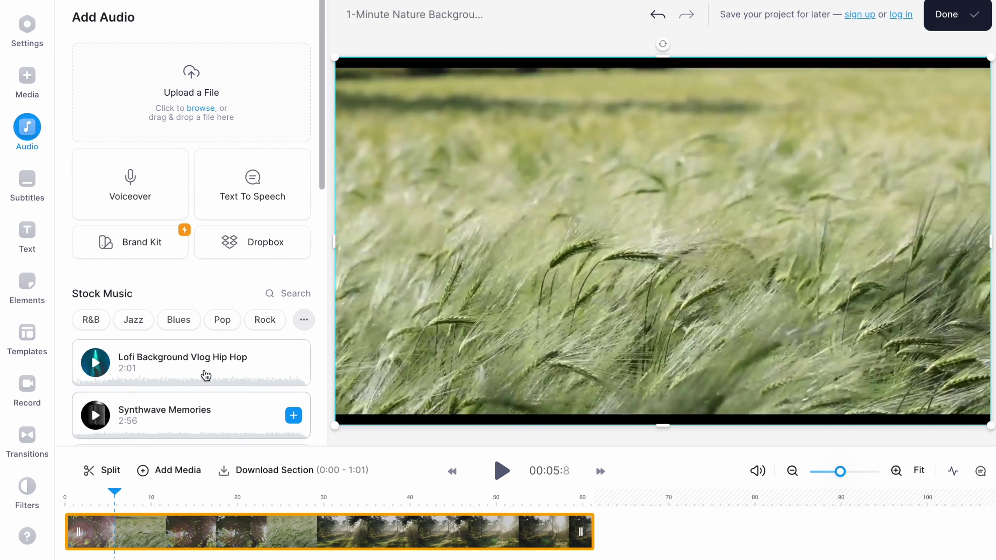
Step: Add the Lofi Background Vlog Hip Hop track and trim its end to 01:01.3
scroll(175, 393, down, 2)
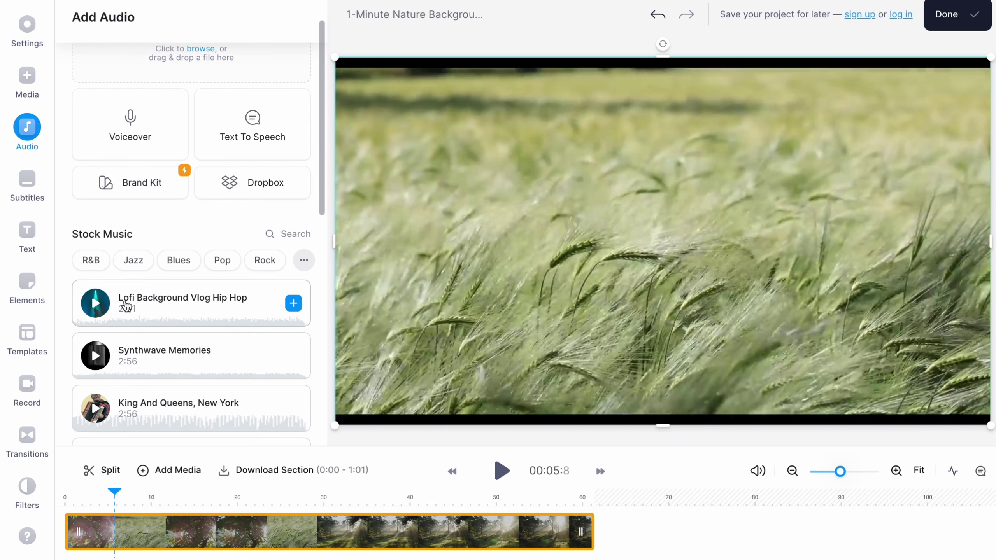
click(292, 305)
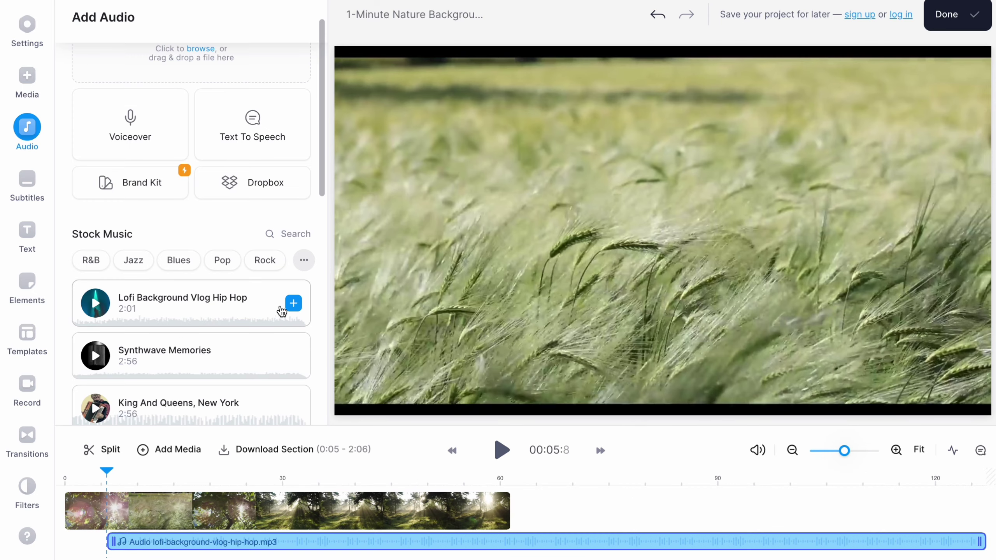
click(246, 551)
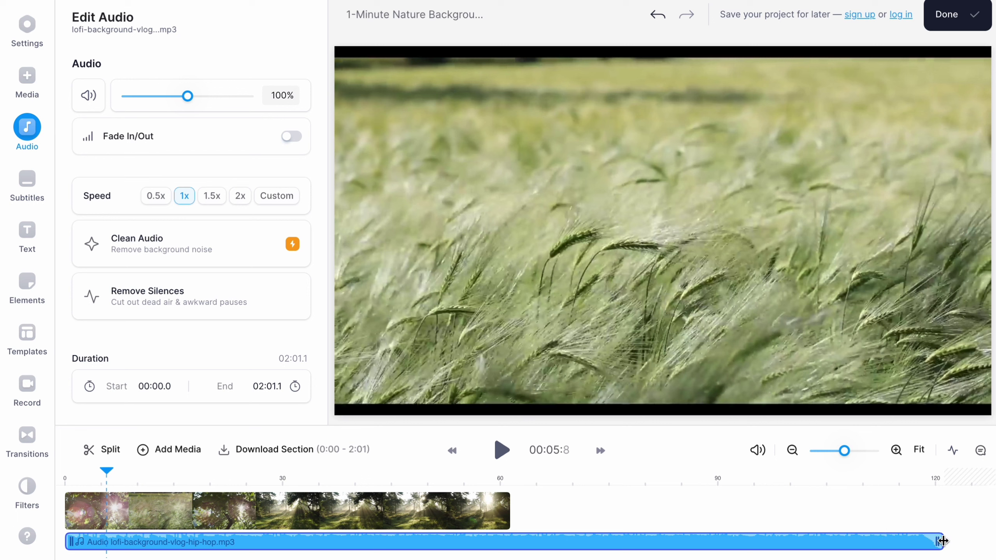
scroll(944, 542, up, 3)
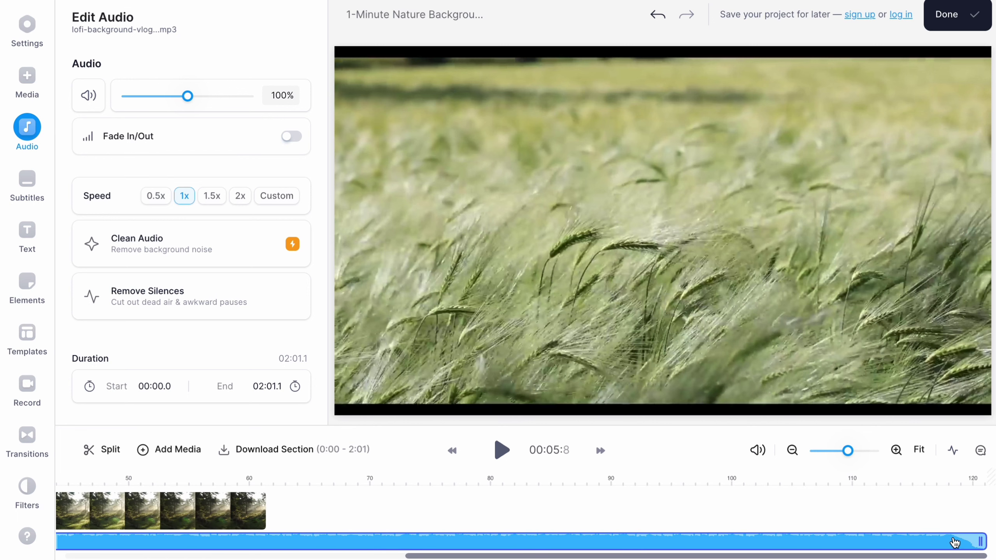
drag(985, 541, 253, 514)
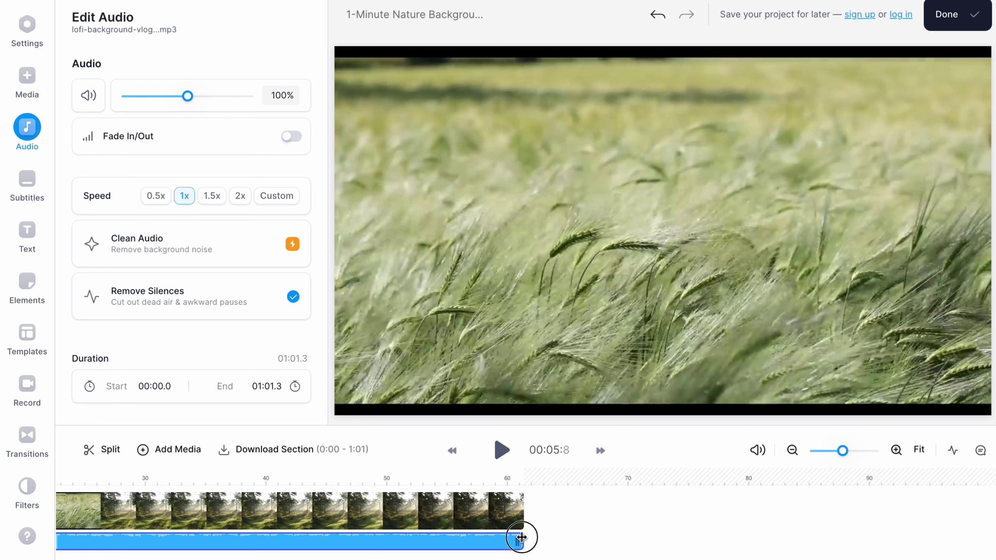
drag(521, 538, 471, 535)
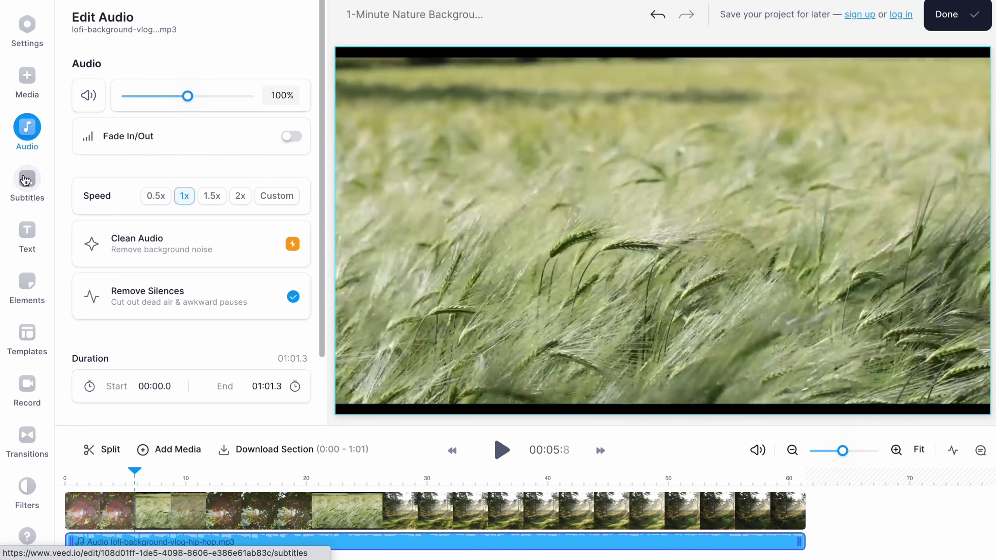
Step: Add the yellow Motivation preset from the Text library to the video
click(25, 179)
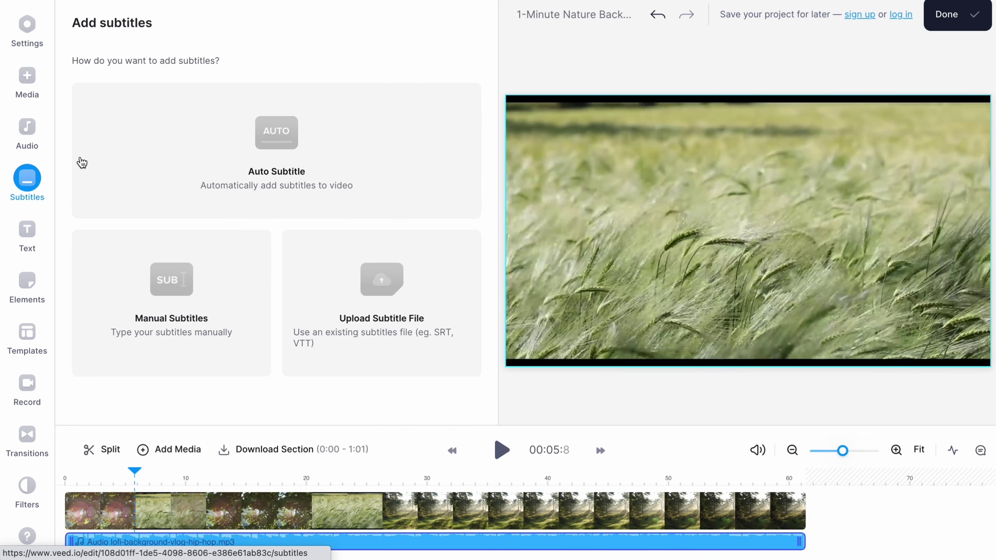
click(27, 236)
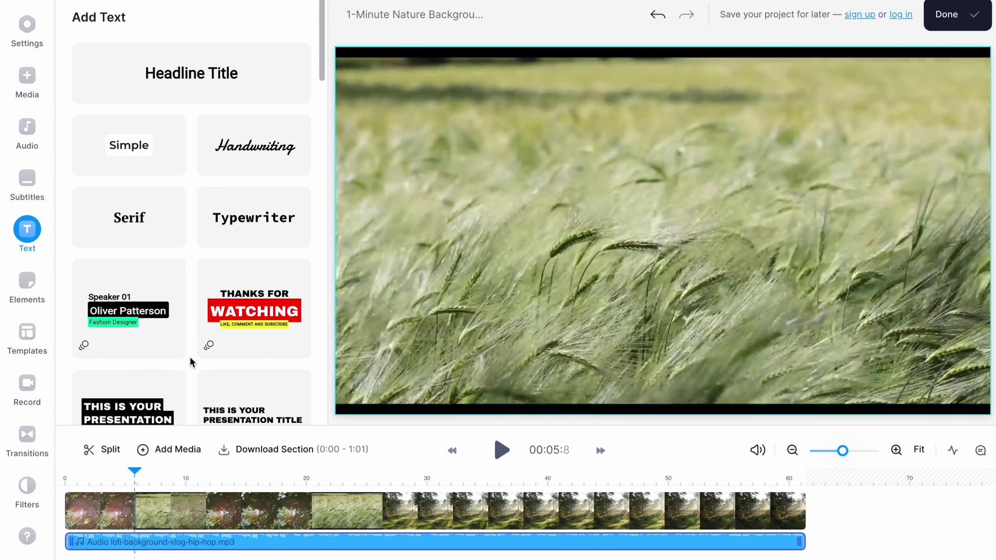
scroll(207, 279, down, 5)
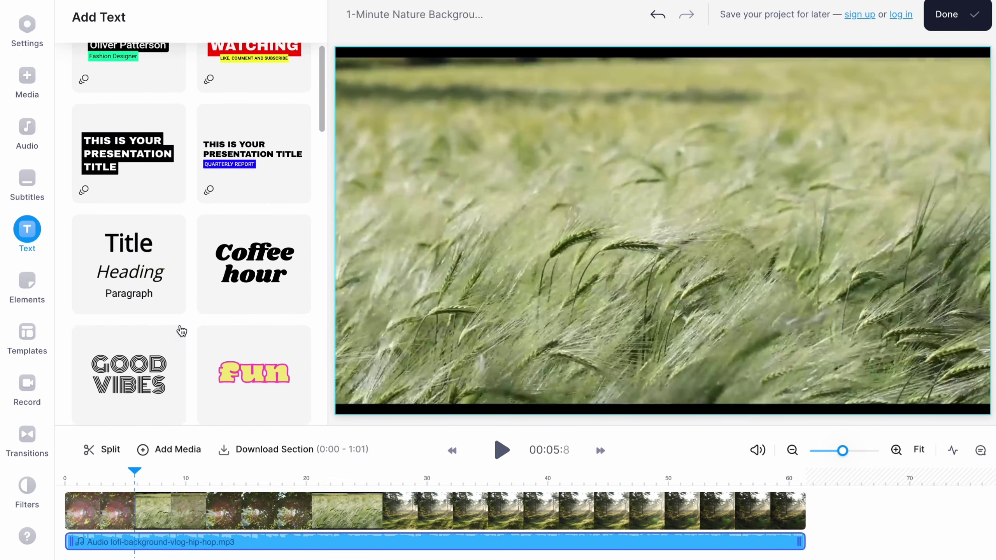
scroll(181, 331, down, 10)
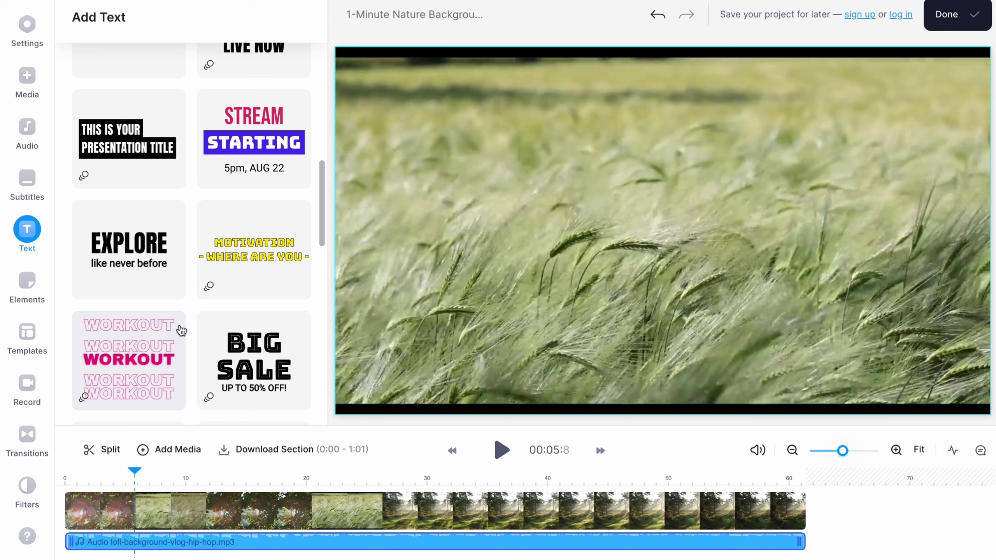
click(235, 252)
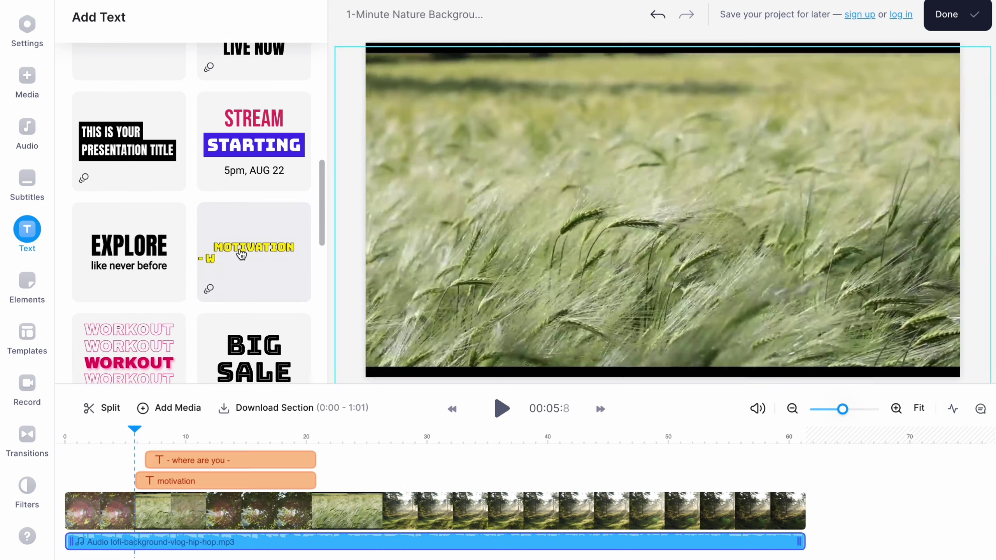
Step: Move both text clips to start near 0:01, preview them, and select the MOTIVATION line
drag(204, 467, 4, 434)
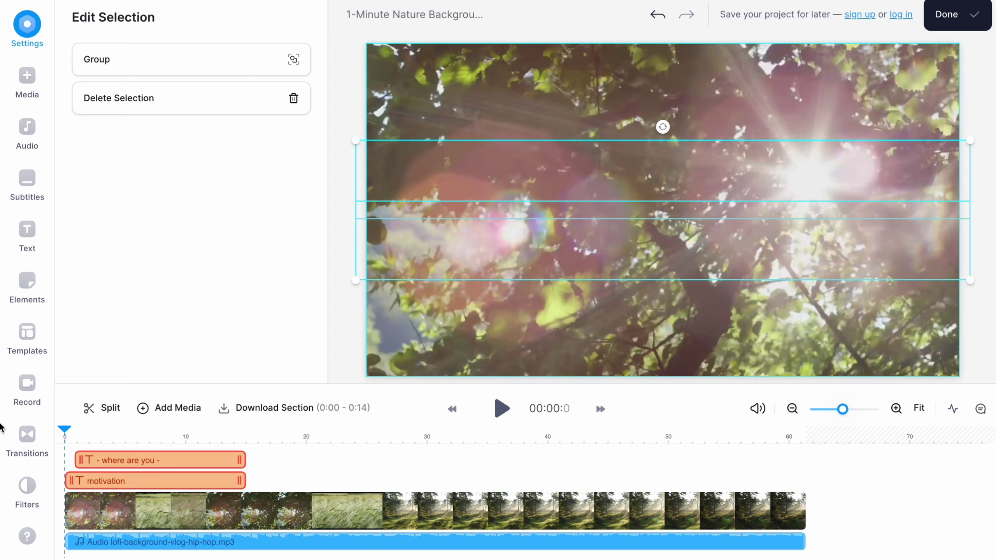
key(space)
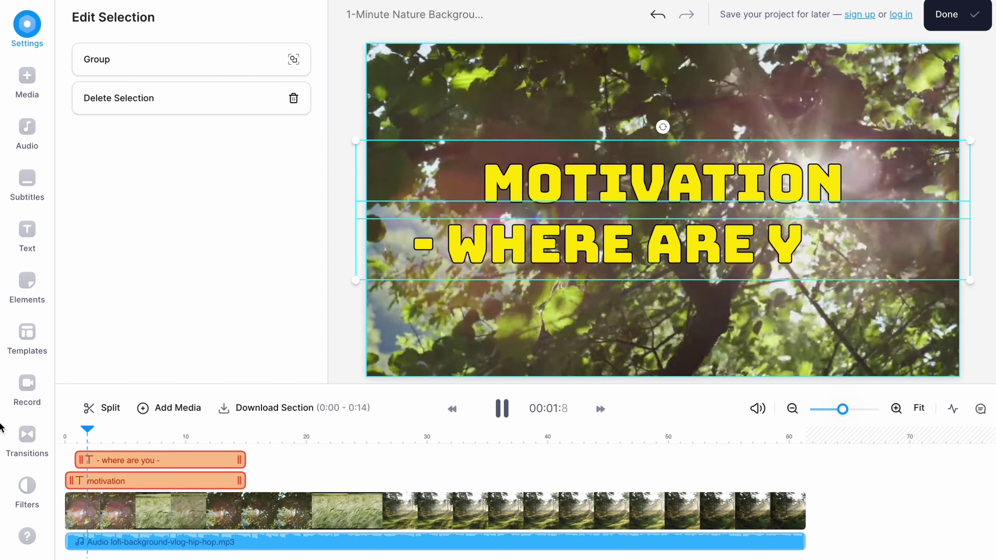
key(space)
click(623, 182)
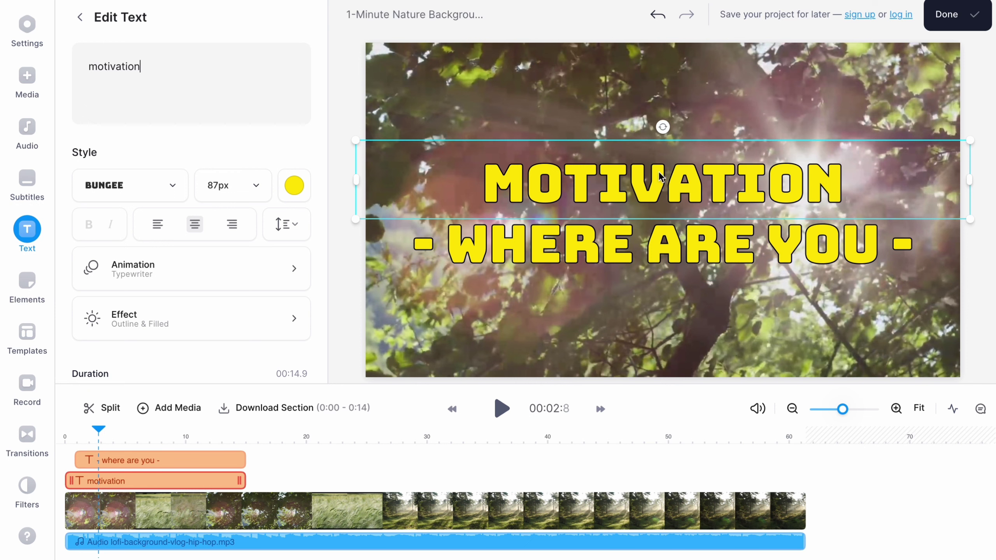
Step: Replace MOTIVATION with HELLO, keeping the Bungee font
double_click(178, 76)
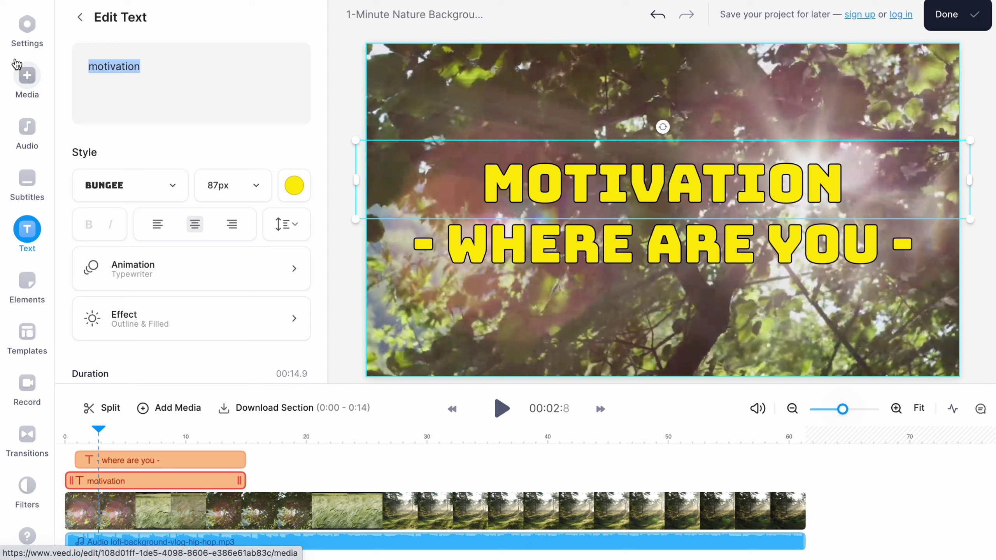
text(Р)
key(BackSpace)
key(ctrl+space)
text(HE)
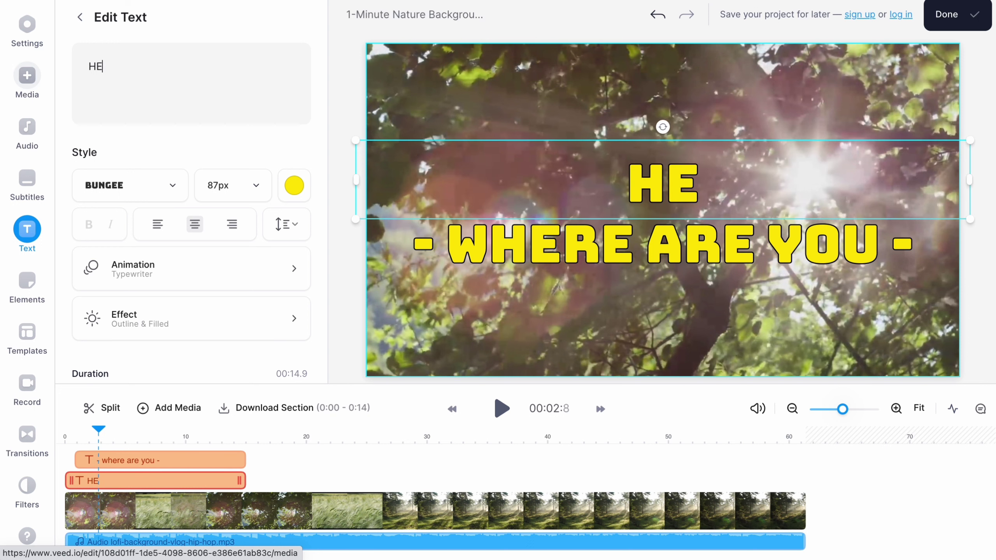
text(LLO)
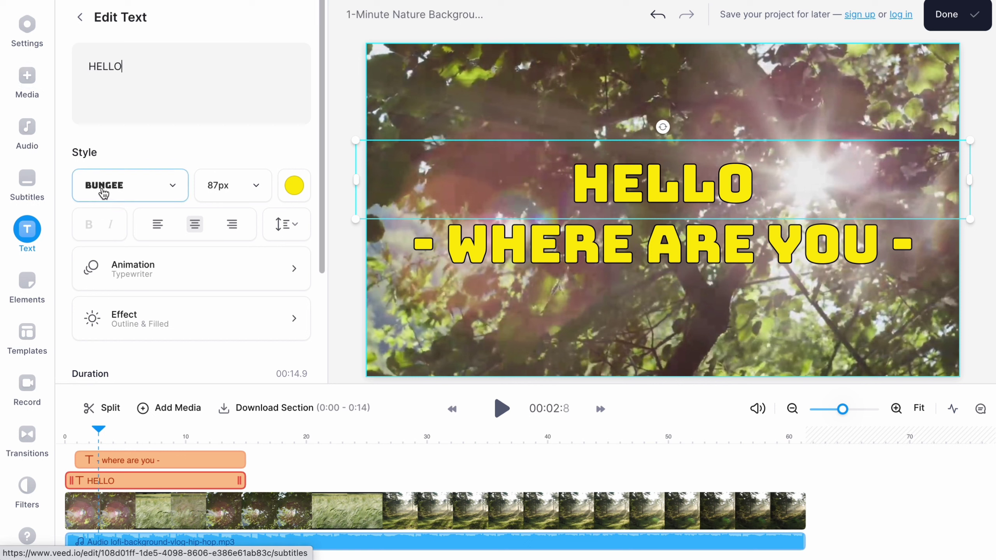
click(172, 188)
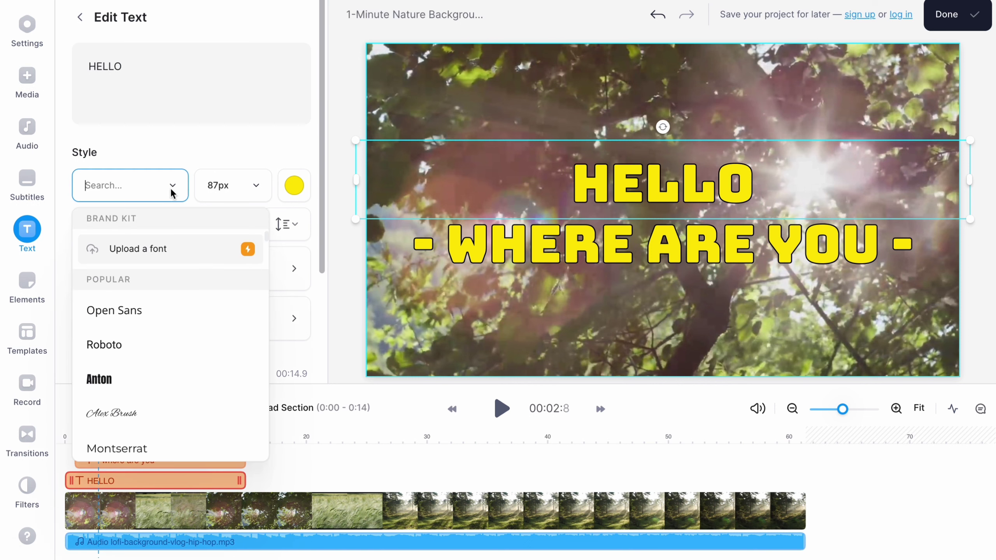
click(251, 142)
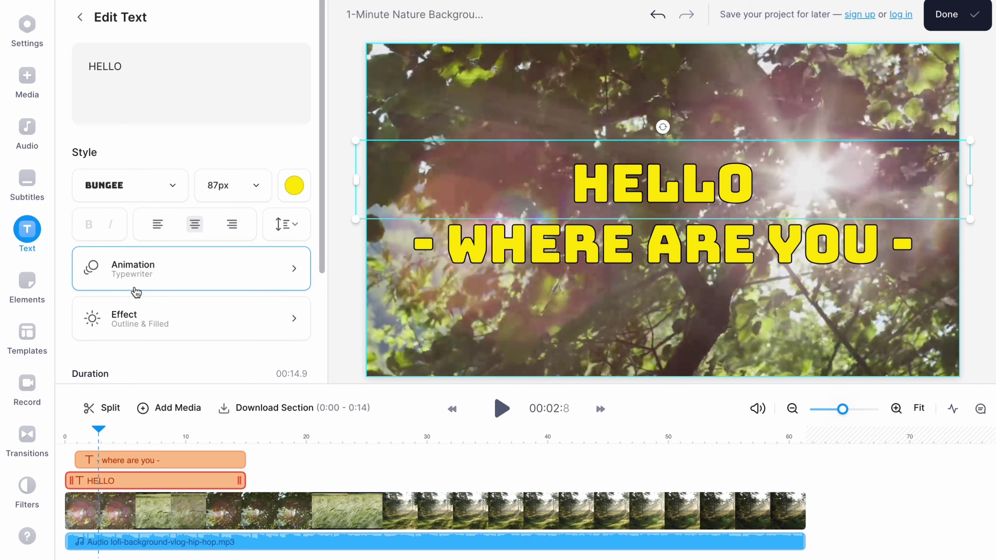
Step: Change the second line to THIS IS NATURE and preview the typewriter animation
click(162, 459)
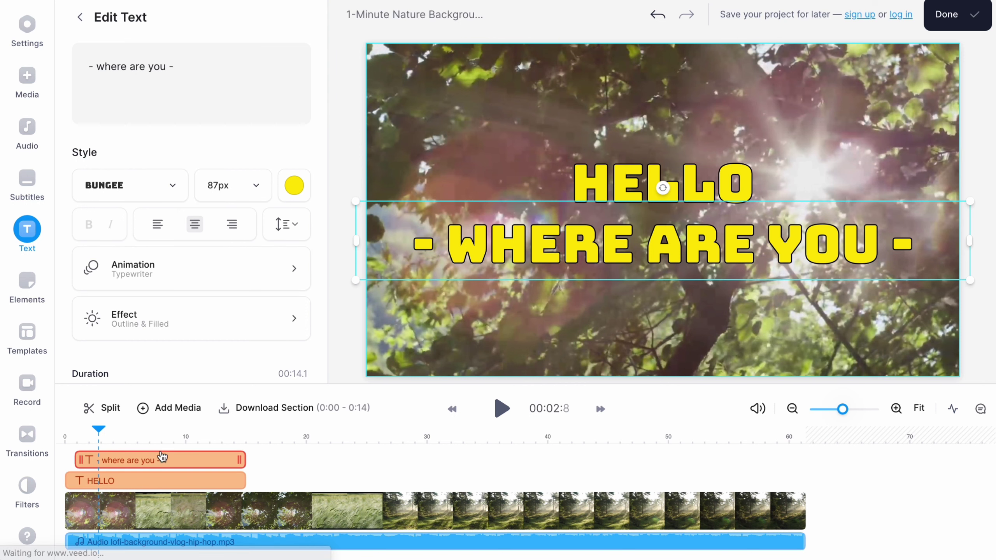
triple_click(205, 69)
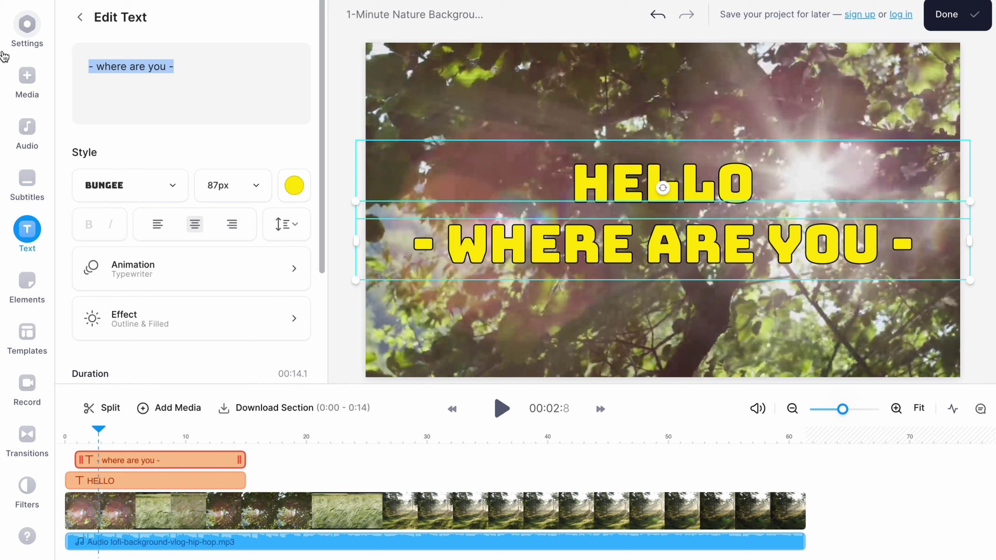
text(THI)
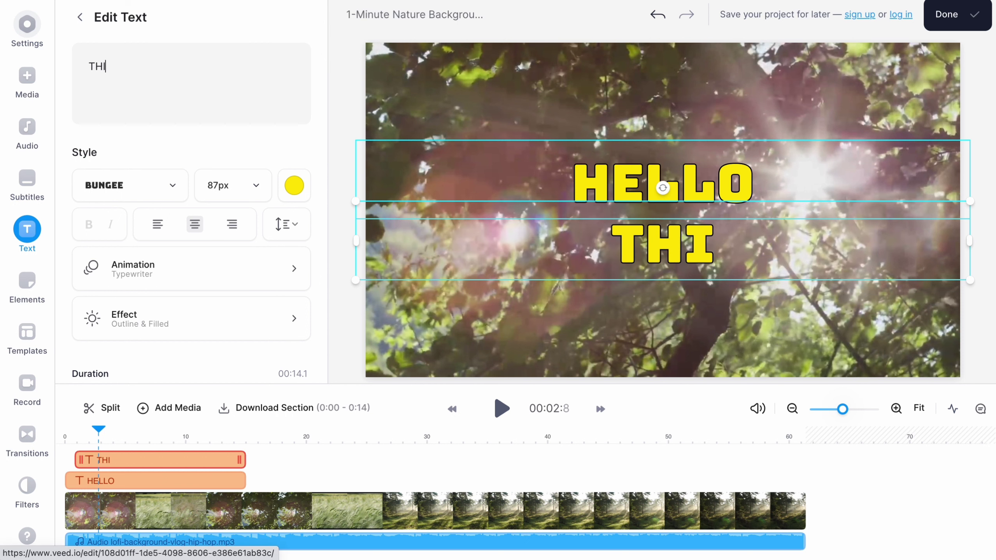
text(S IS NATURE)
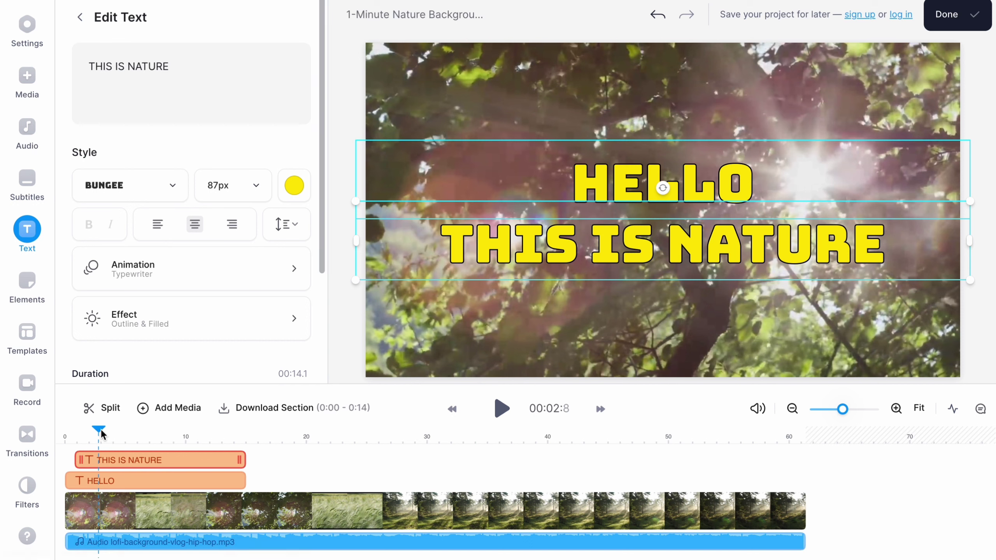
drag(91, 433, 0, 432)
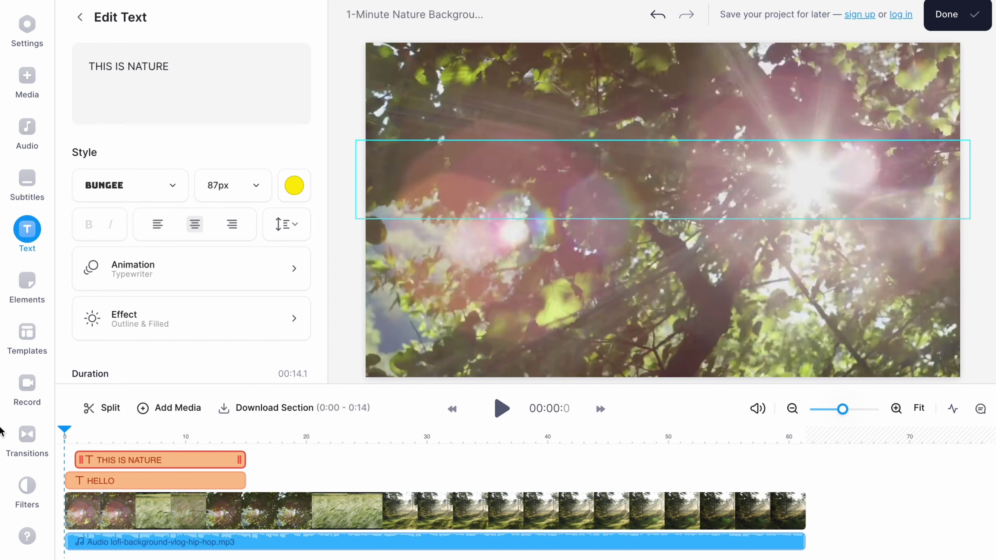
key(space)
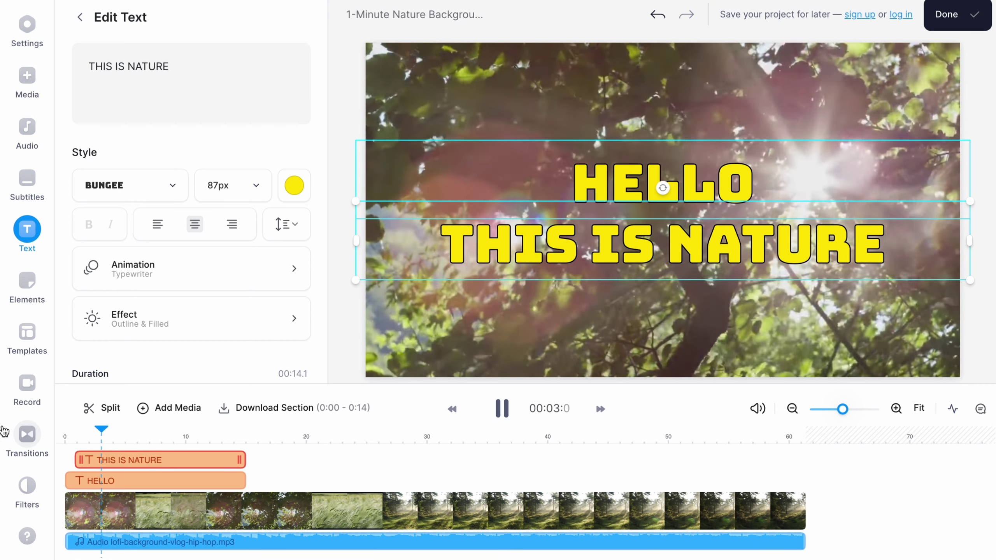
key(space)
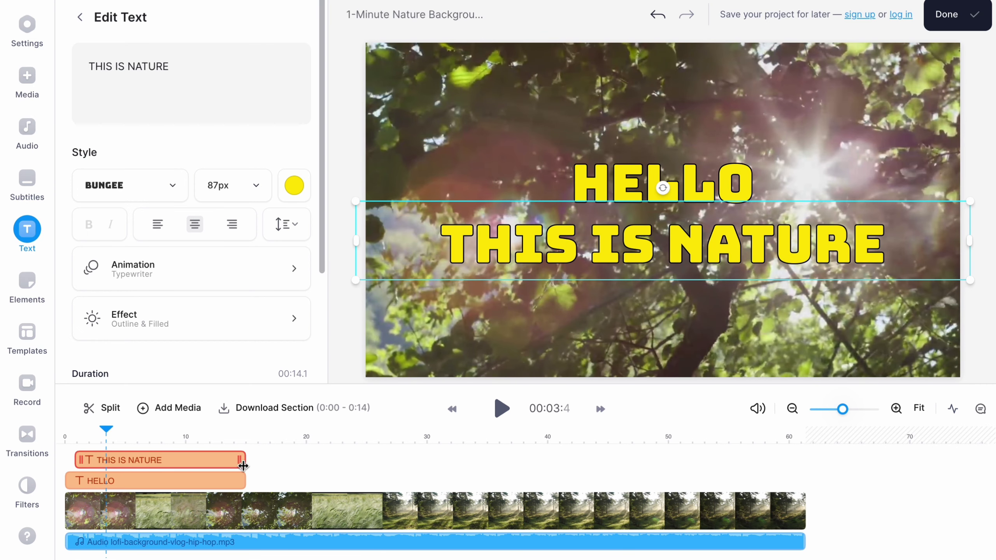
Step: Trim both the HELLO and THIS IS NATURE clips to end at about 9.8 seconds
drag(212, 458, 181, 456)
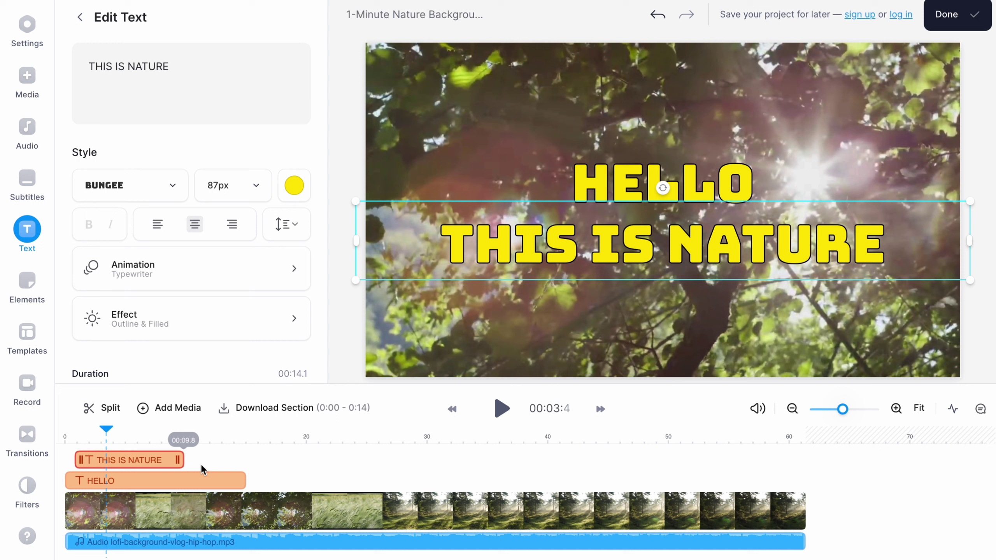
drag(245, 479, 185, 479)
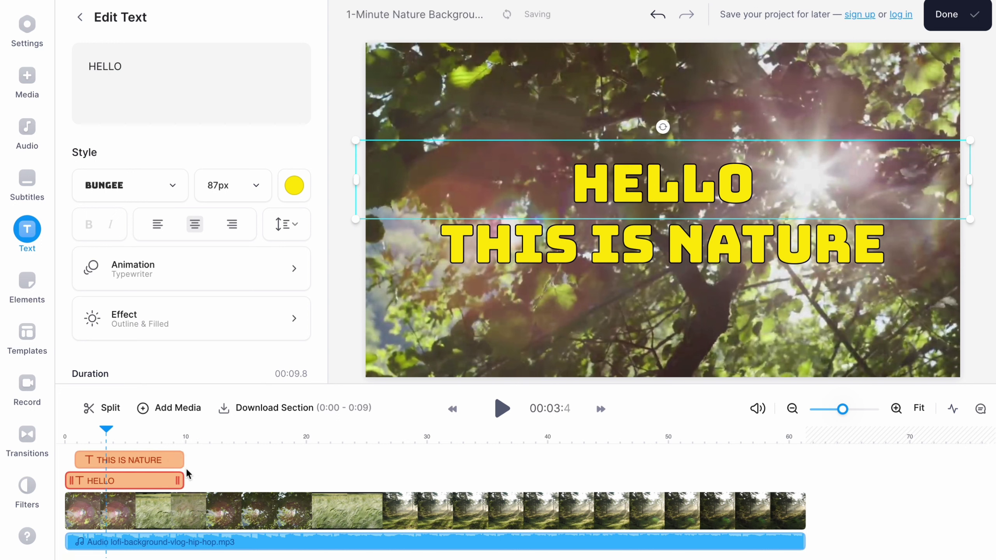
click(54, 277)
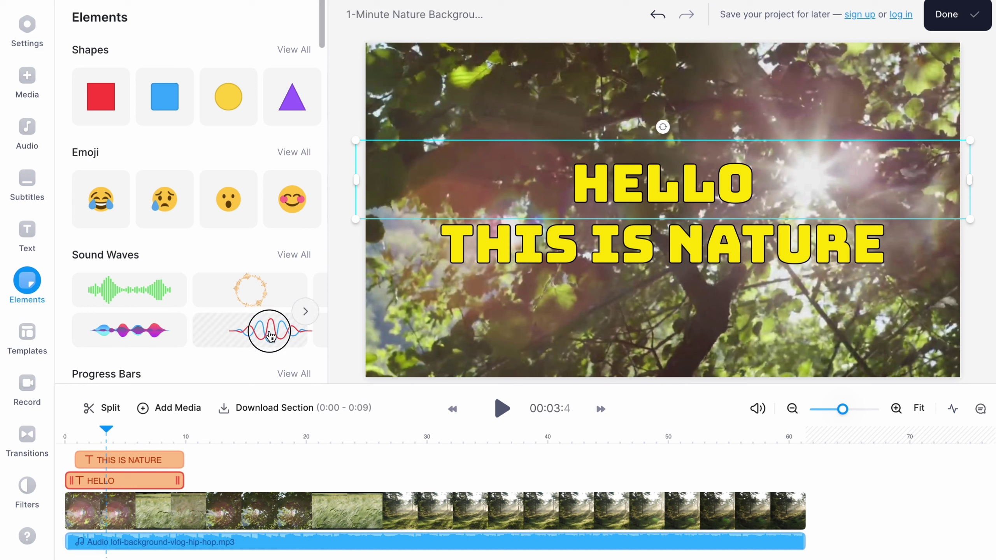
Step: Add the red-and-blue sound wave, then shrink it and centre it at the top above HELLO
click(252, 334)
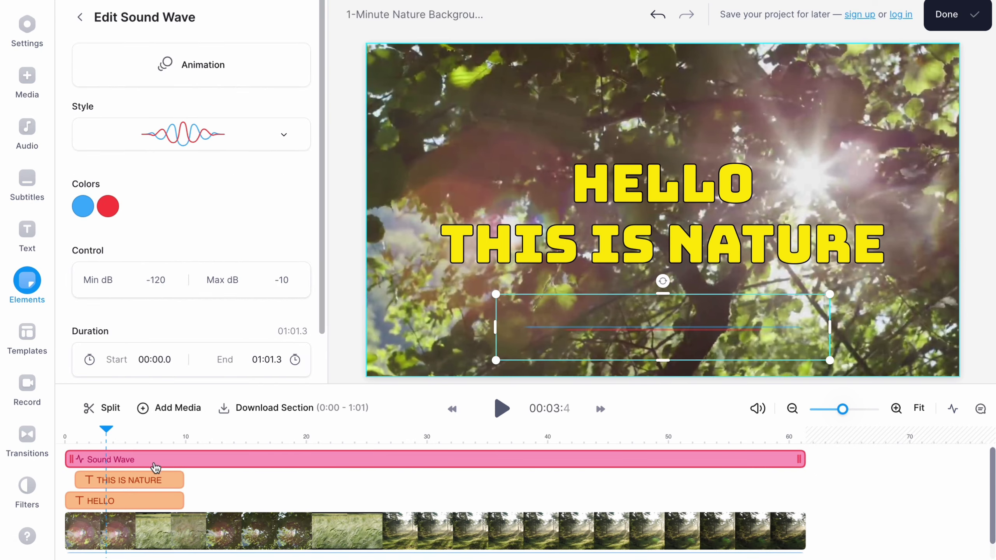
click(68, 436)
key(space)
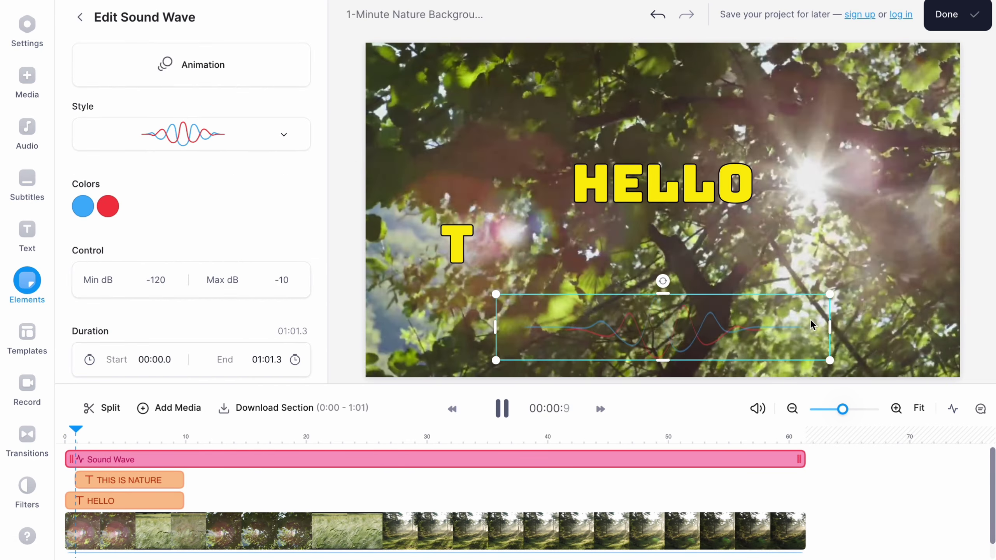
drag(678, 324, 671, 103)
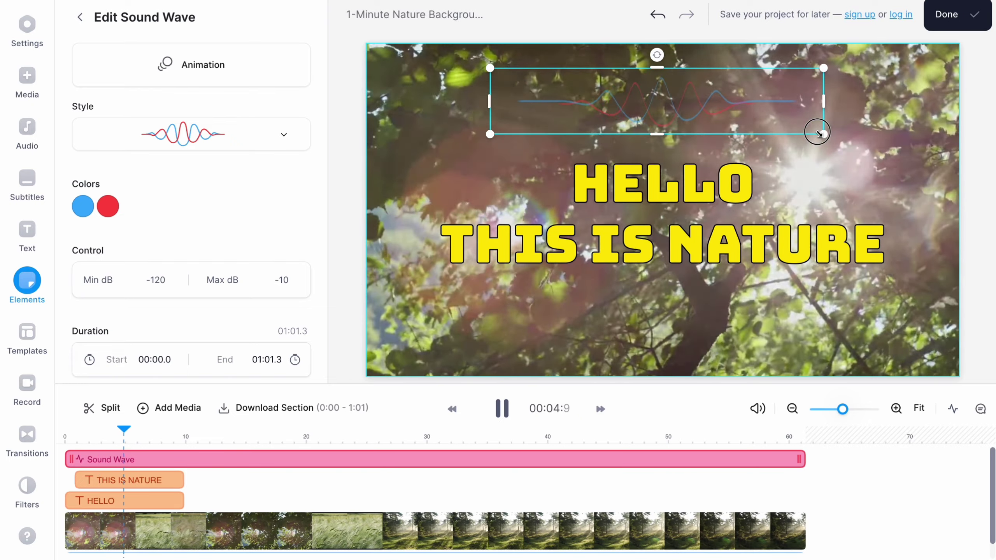
drag(817, 133, 705, 113)
drag(595, 100, 662, 102)
Step: Enlarge the nature footage past the frame edges so it fills the frame
click(481, 140)
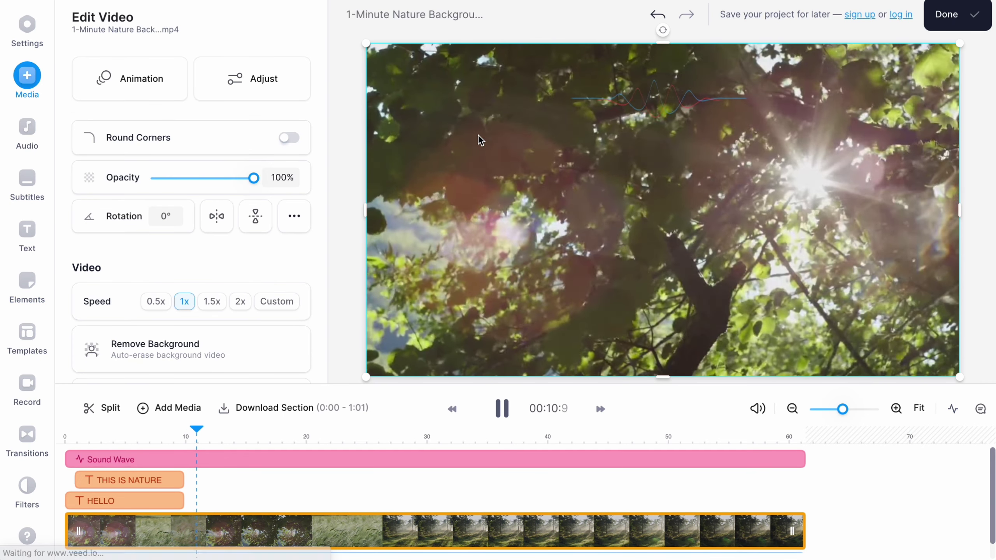
key(space)
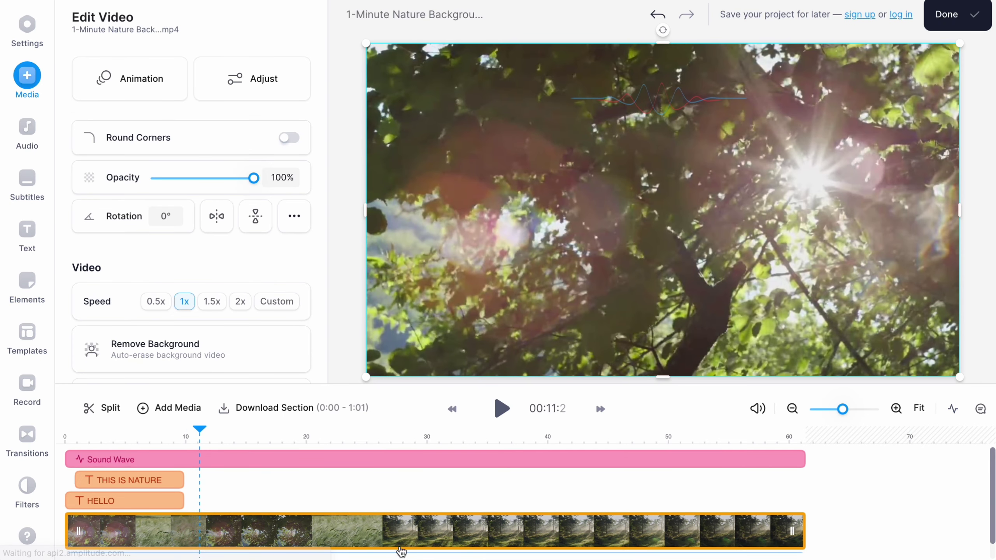
drag(370, 46, 333, 11)
drag(962, 384, 992, 410)
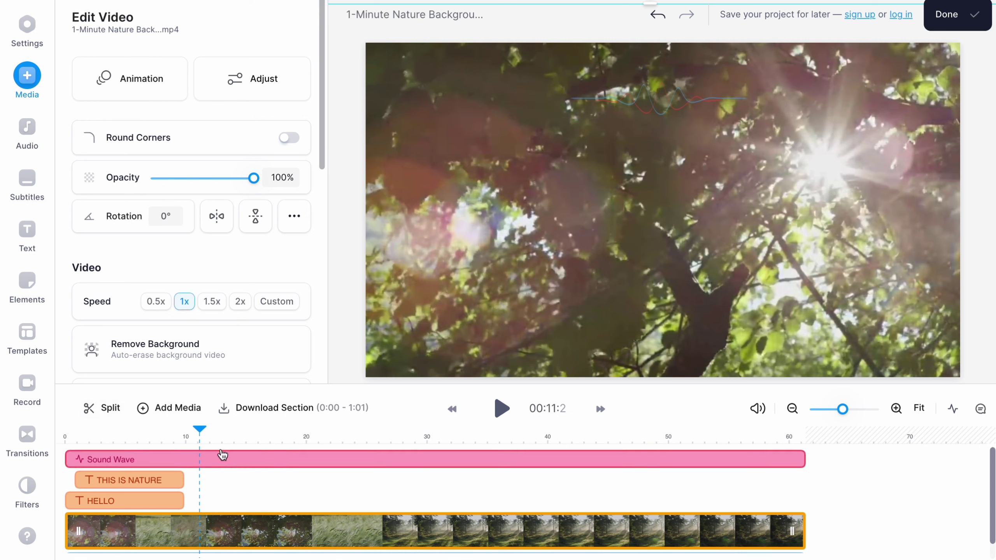
Step: Split the clip at 27.7 s and 37 s, delete the middle piece, and close the gap
click(400, 457)
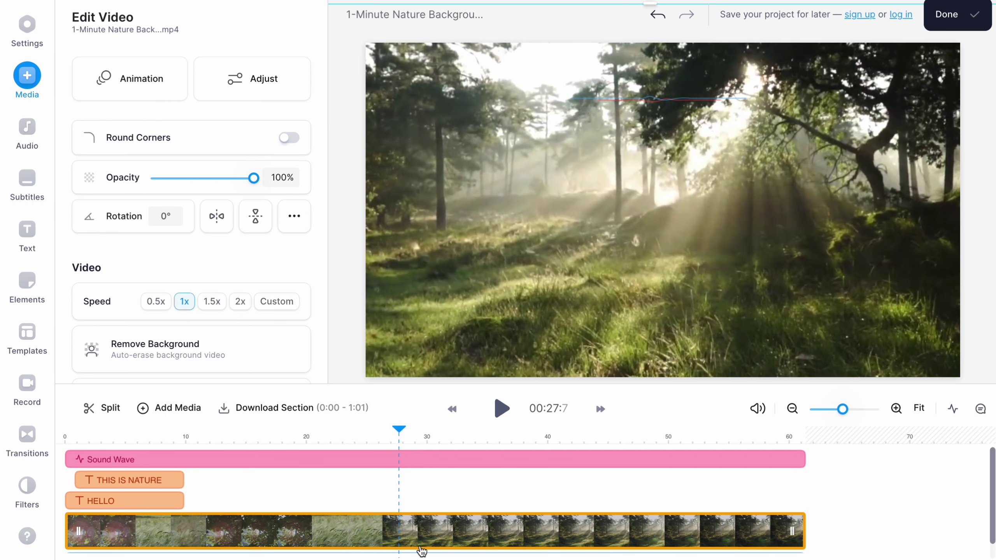
scroll(422, 549, up, 3)
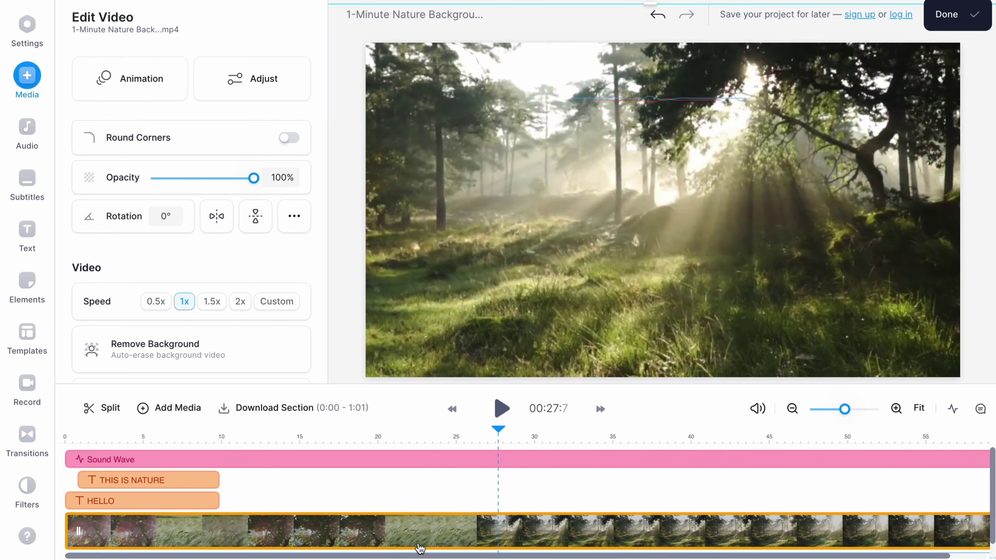
click(107, 410)
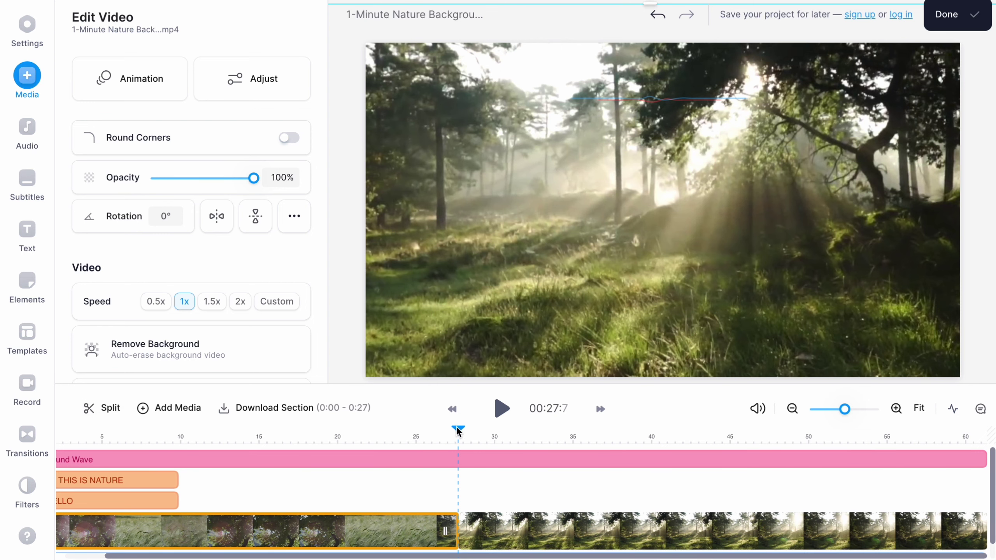
drag(457, 432, 605, 441)
click(625, 540)
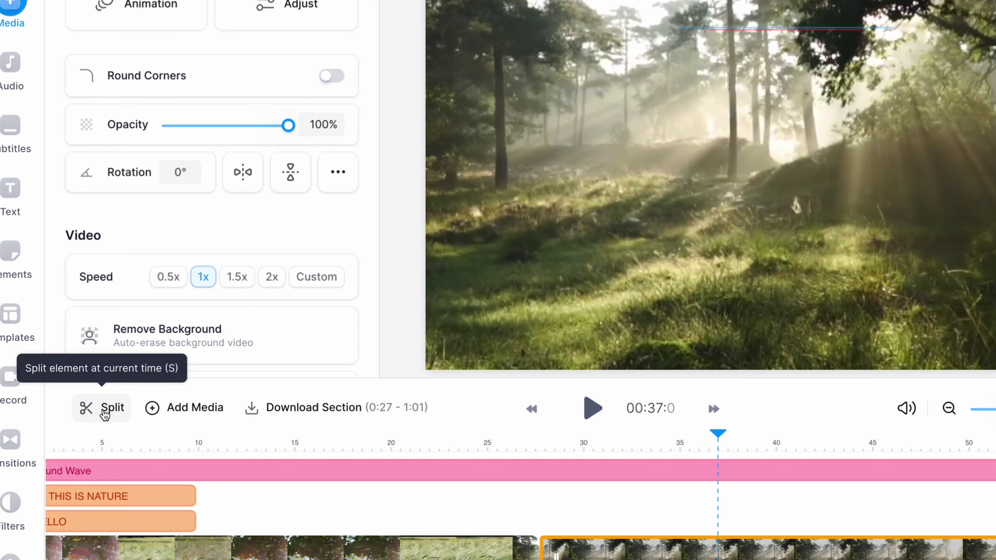
click(105, 414)
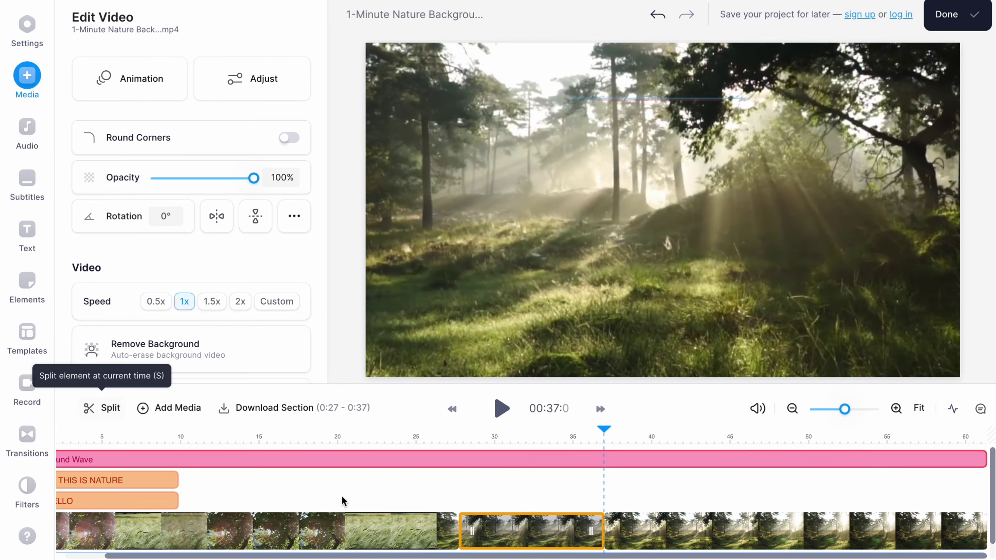
key(Delete)
drag(643, 533, 492, 541)
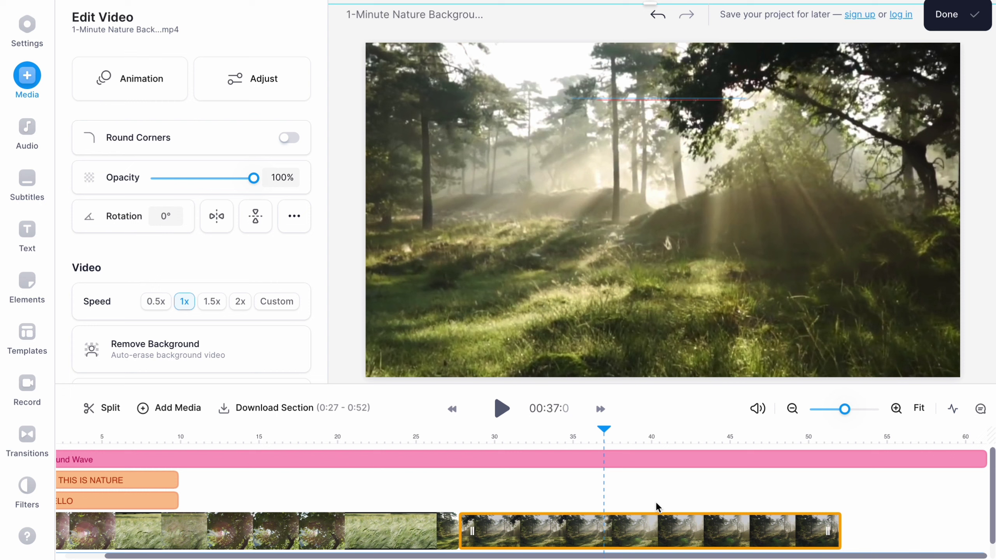
drag(604, 429, 843, 435)
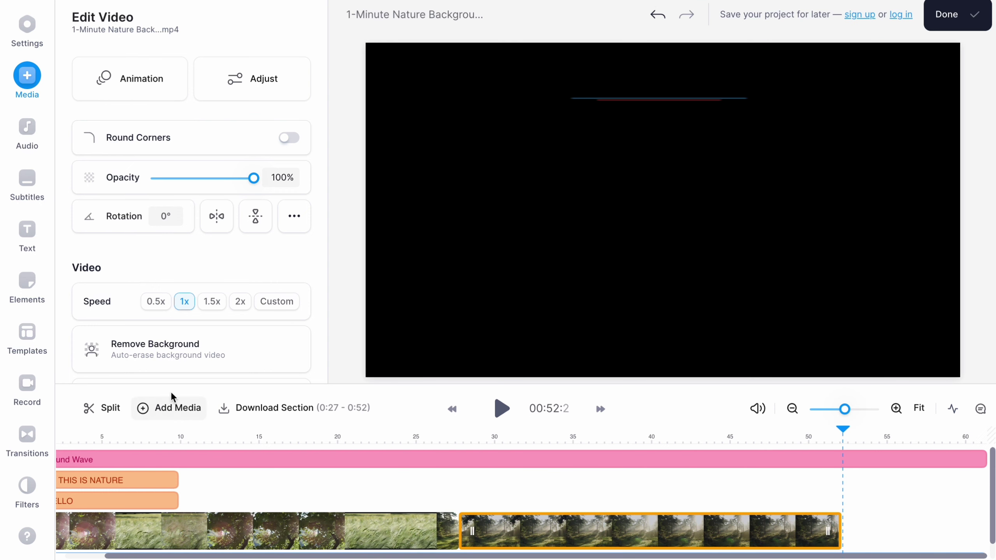
Step: Insert the 0:47 aerial beach-waves stock video at 0:52 on the timeline
click(172, 409)
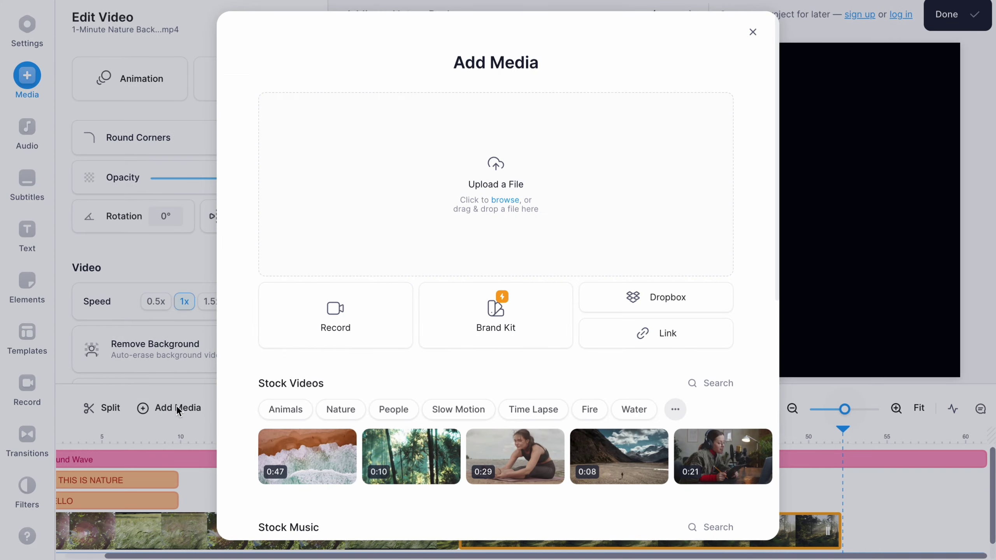
scroll(557, 467, down, 5)
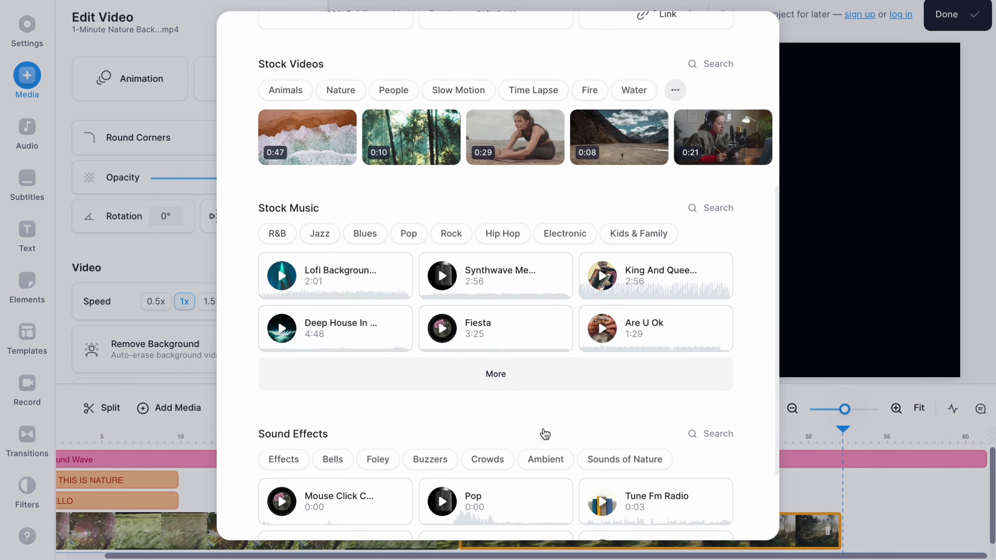
scroll(559, 406, up, 5)
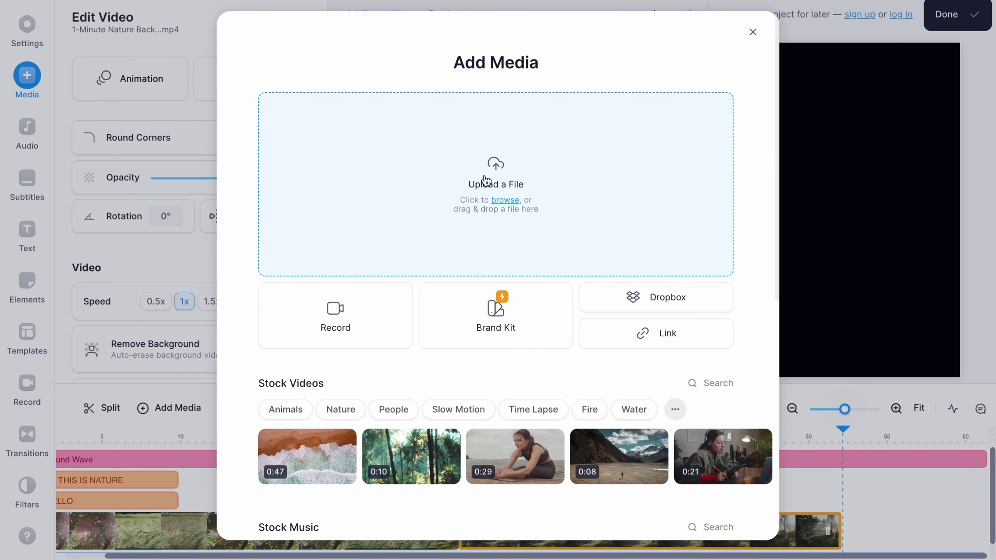
scroll(499, 231, down, 5)
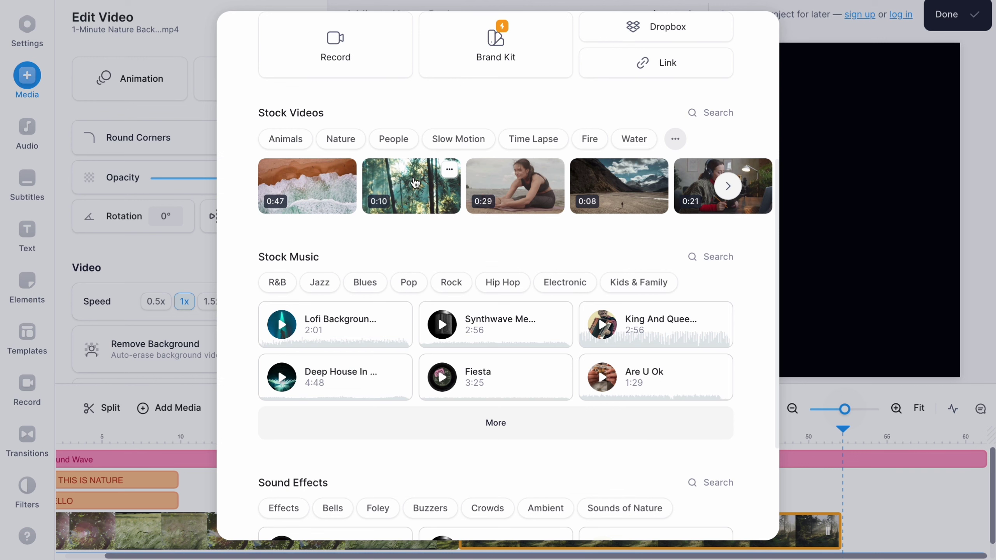
click(301, 184)
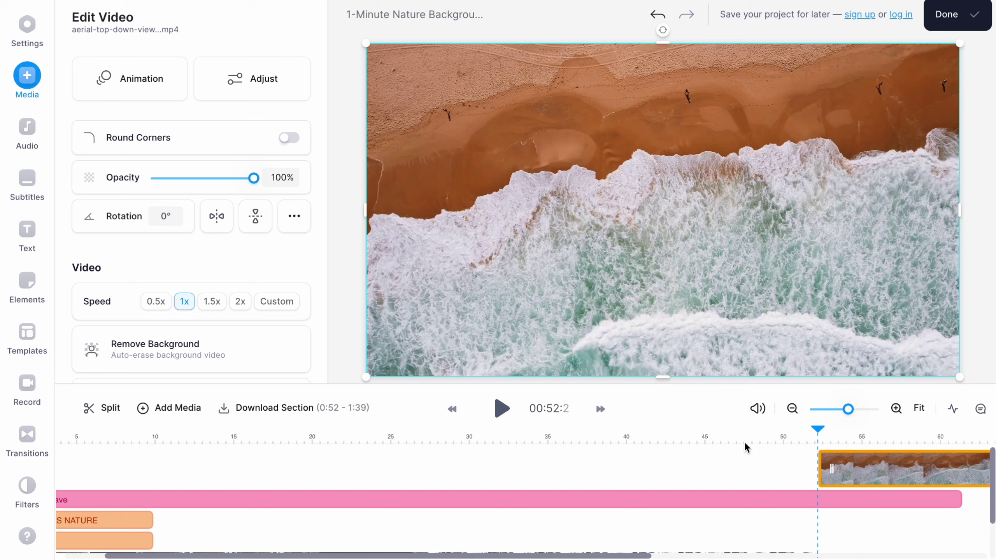
drag(704, 474, 491, 527)
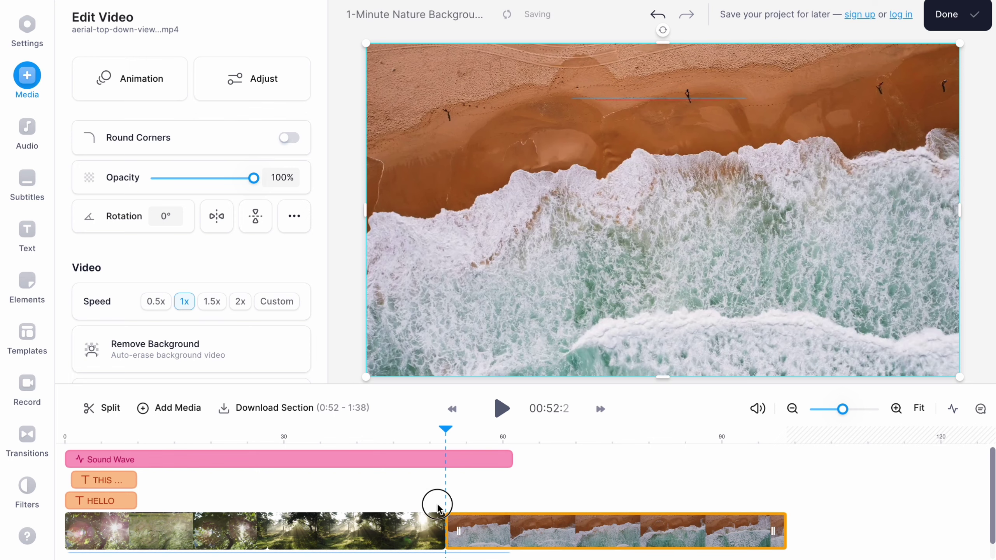
key(space)
click(430, 432)
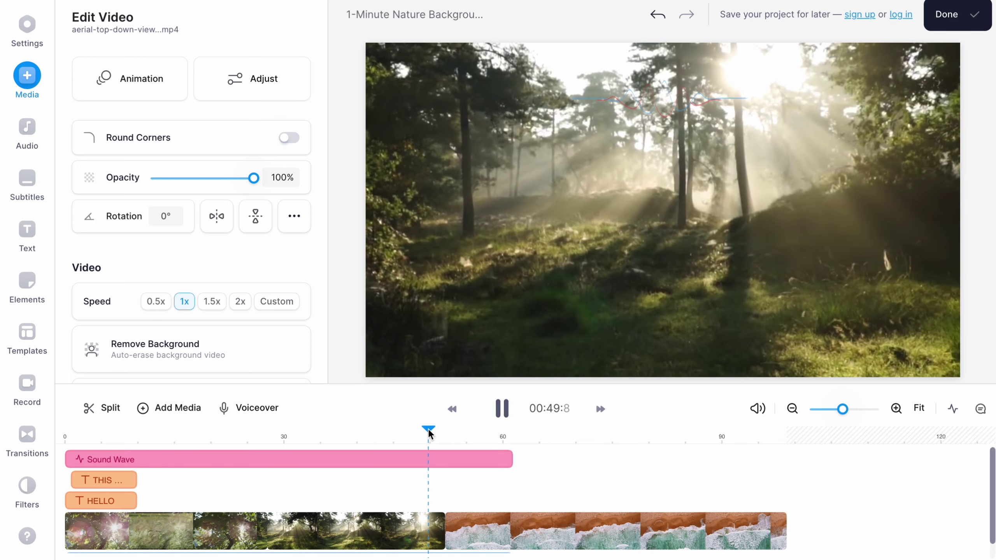
scroll(483, 499, up, 3)
scroll(484, 502, down, 2)
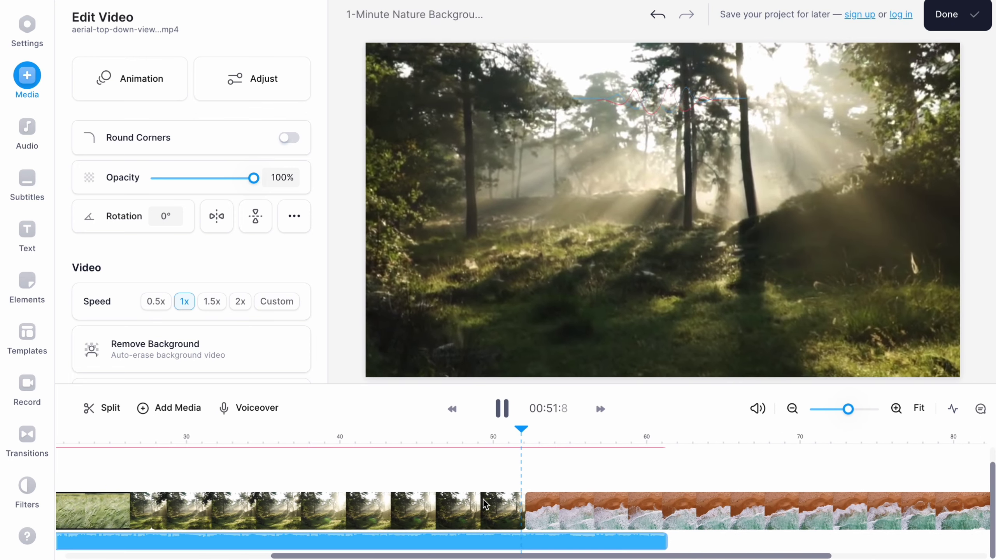
click(485, 505)
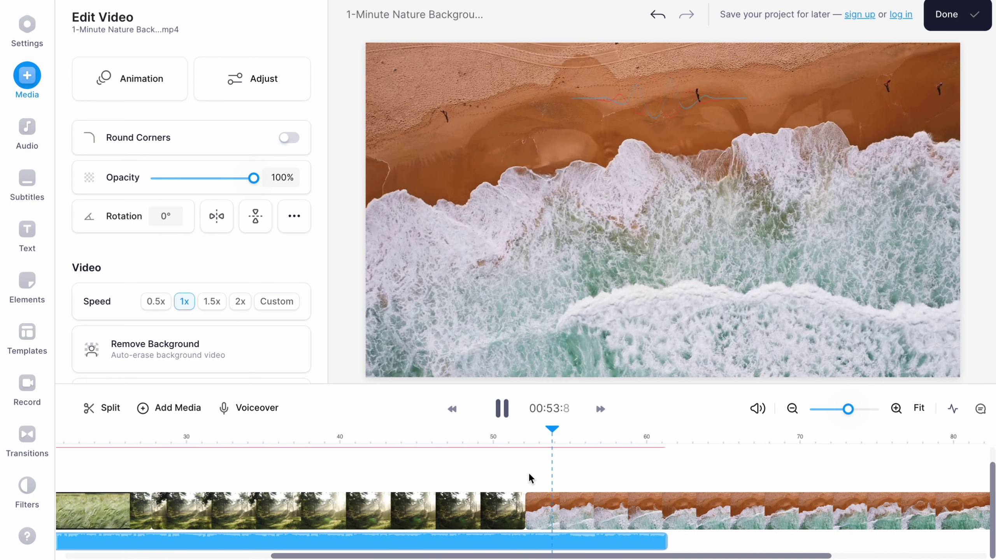
key(space)
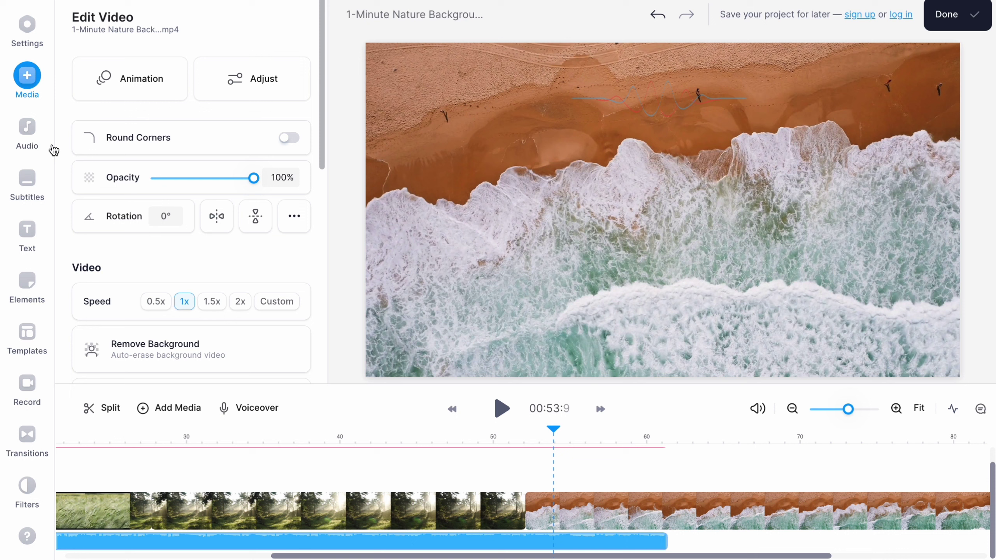
Step: Add the blue progress bar from Elements over the video, keeping the Rounded style
click(28, 289)
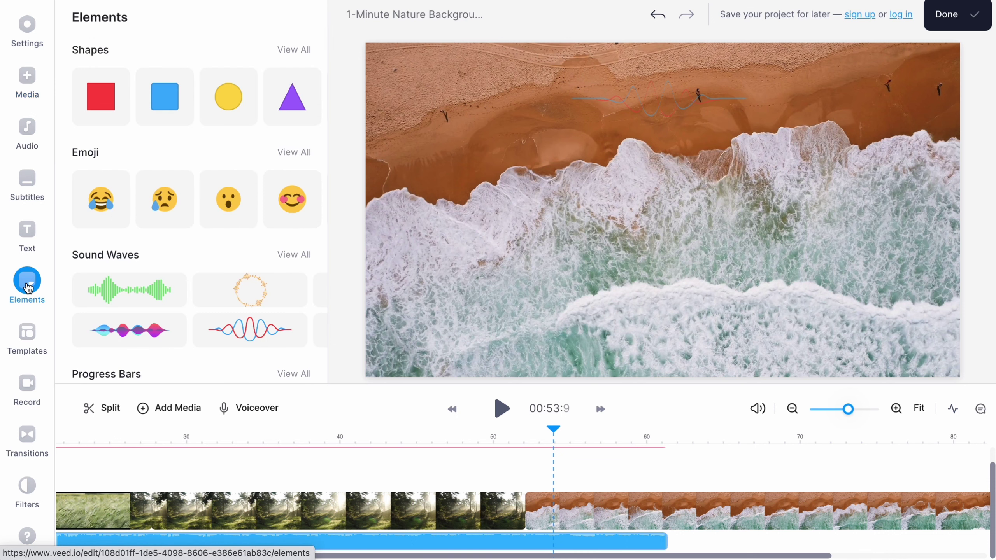
scroll(168, 279, down, 2)
scroll(180, 289, down, 4)
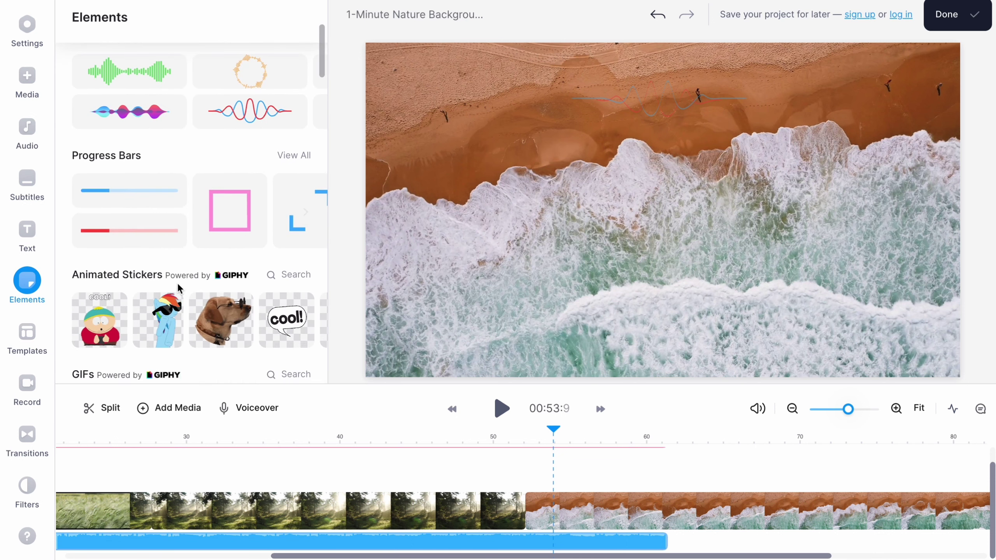
scroll(122, 223, down, 2)
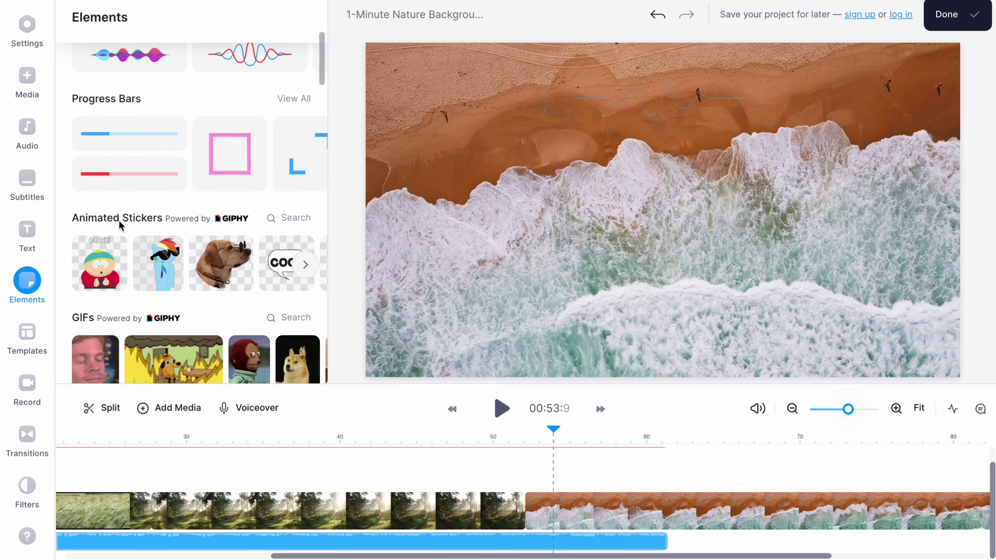
click(122, 133)
click(122, 134)
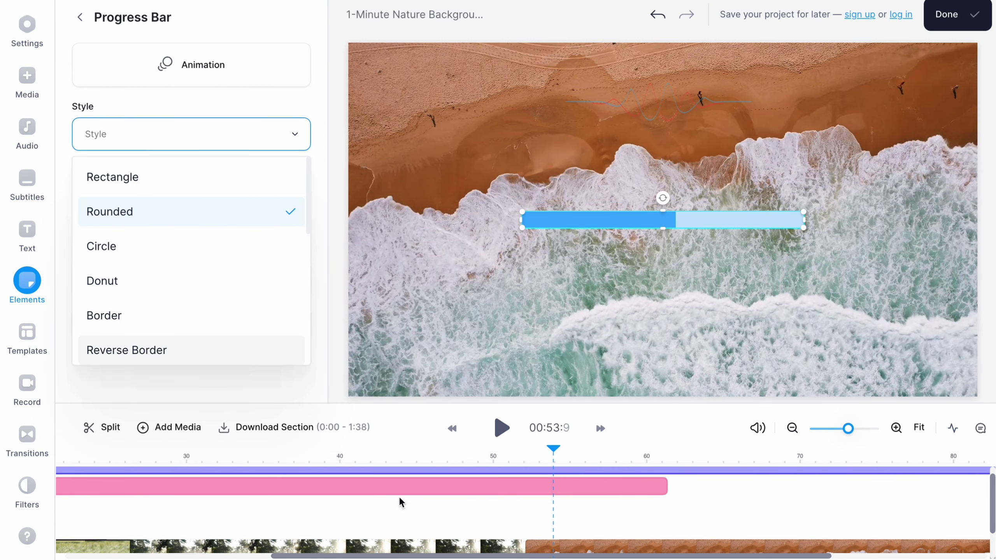
click(628, 510)
scroll(605, 491, down, 5)
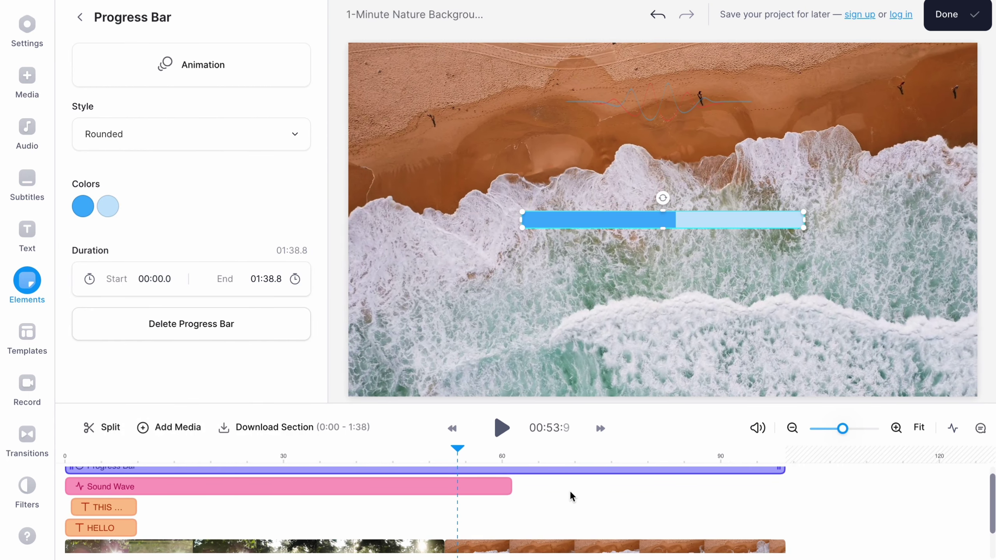
Step: Shorten the Progress Bar clip to end at 0:22.2 and preview it from the start
drag(386, 450, 7, 414)
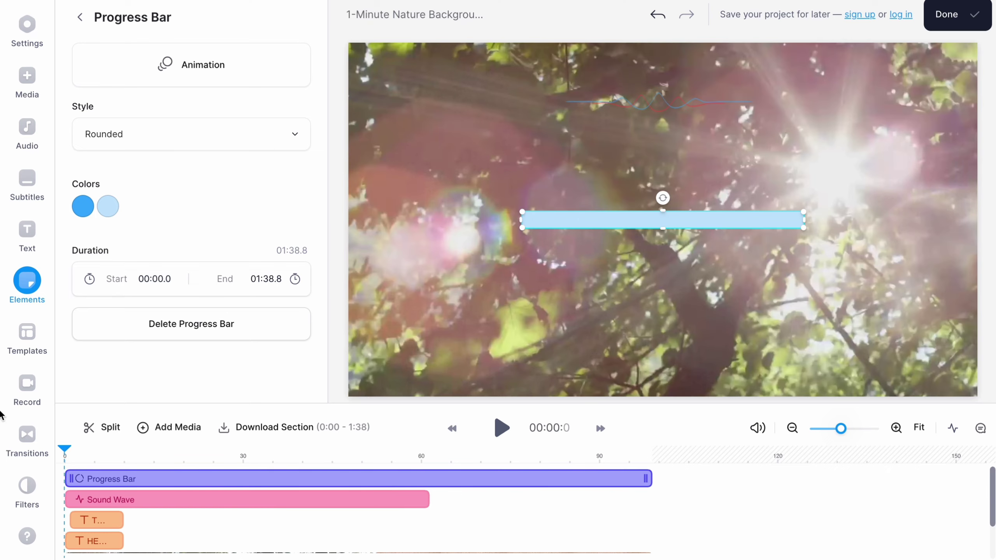
key(space)
click(498, 479)
drag(647, 476, 196, 478)
click(112, 453)
drag(115, 455, 192, 462)
Step: Browse the Templates and Record panels, then show the Transitions list with None and Dissolve
click(27, 332)
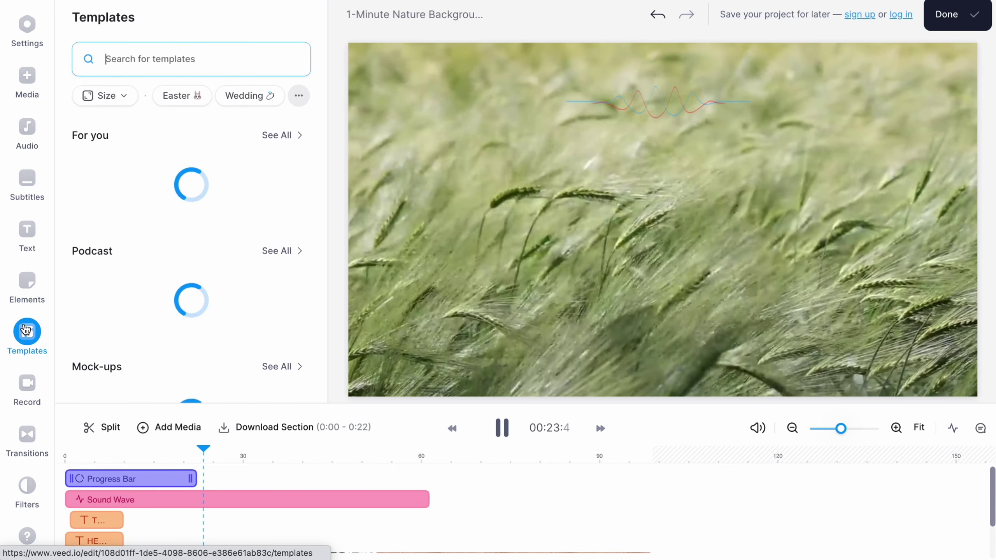
scroll(235, 196, down, 1)
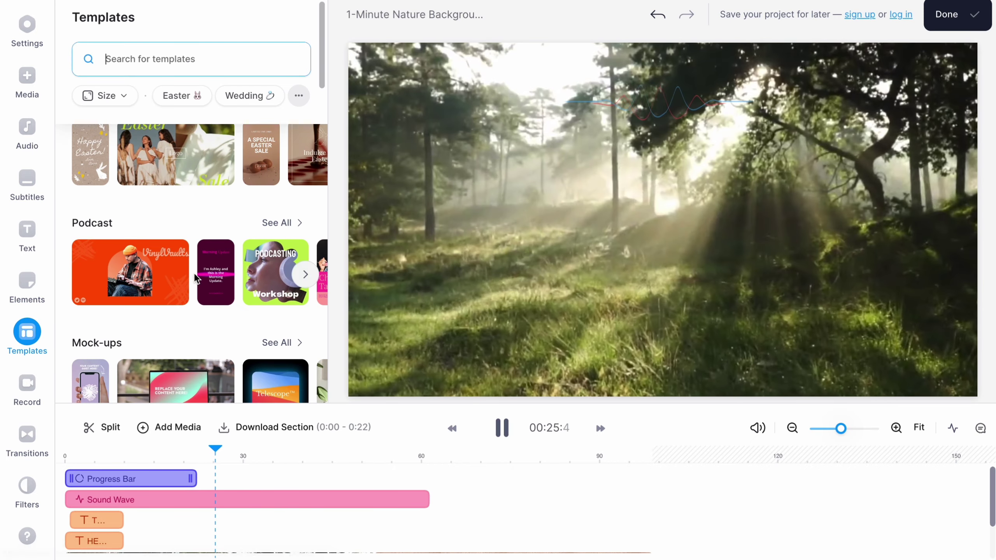
click(26, 384)
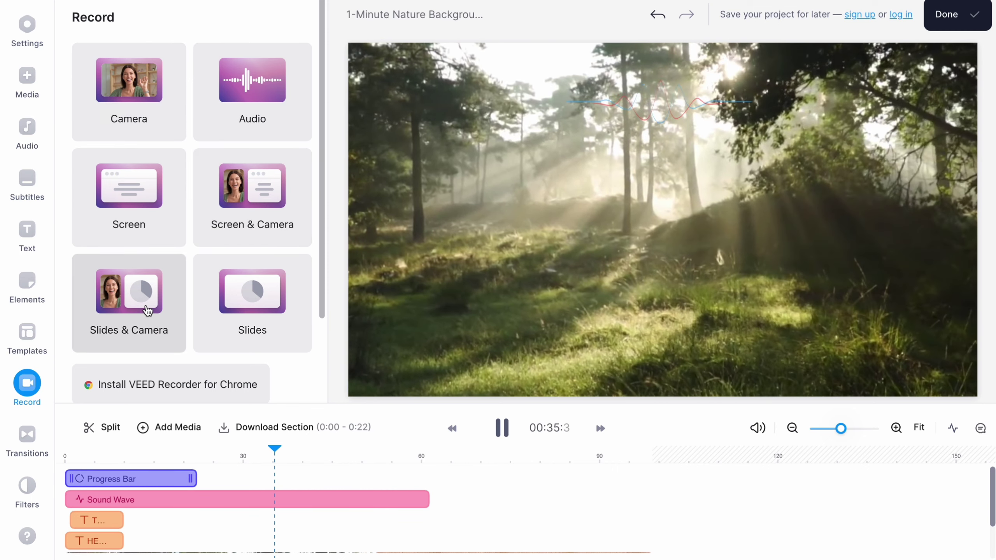
scroll(258, 302, down, 3)
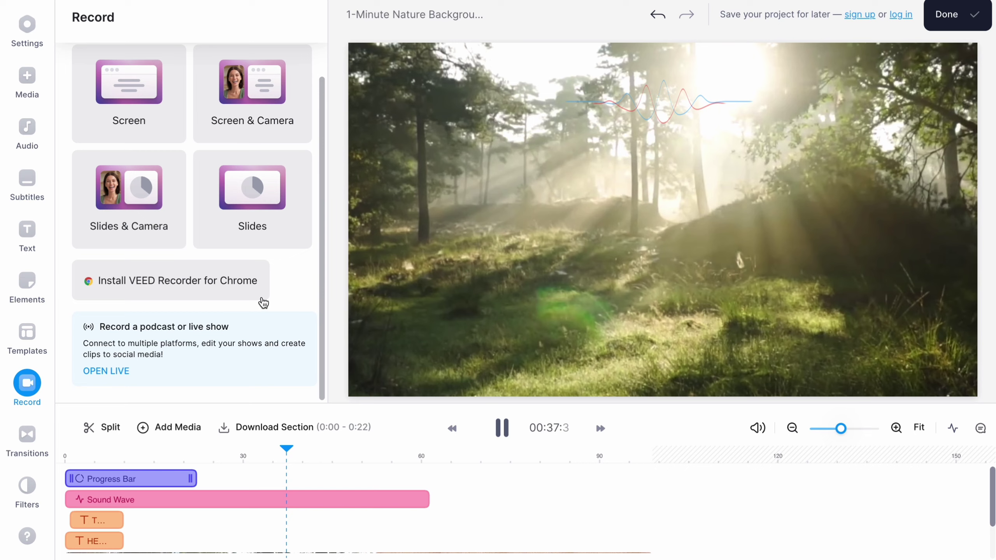
click(39, 429)
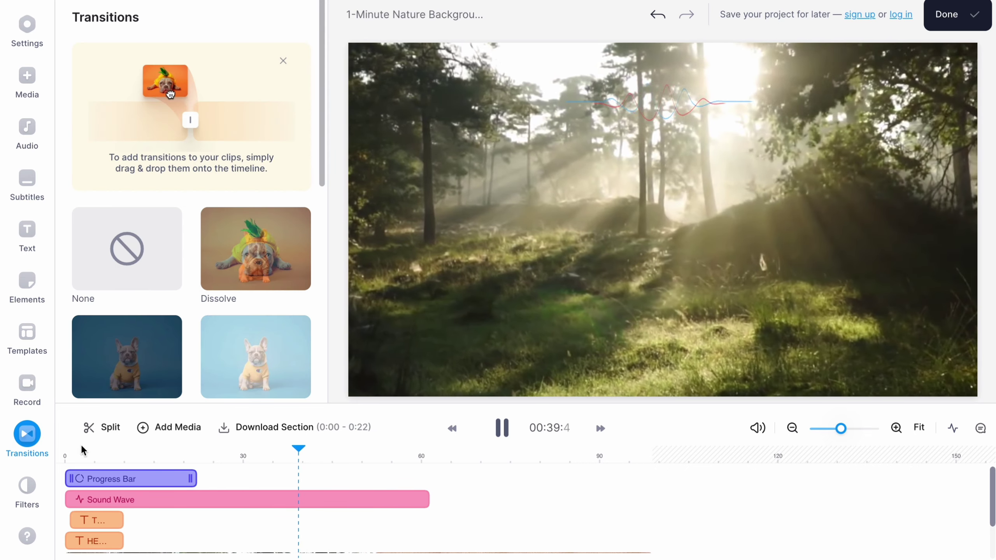
Step: Place a Dissolve transition on the forest-to-beach cut near 0:51 and preview it
scroll(306, 424, down, 2)
drag(306, 450, 245, 455)
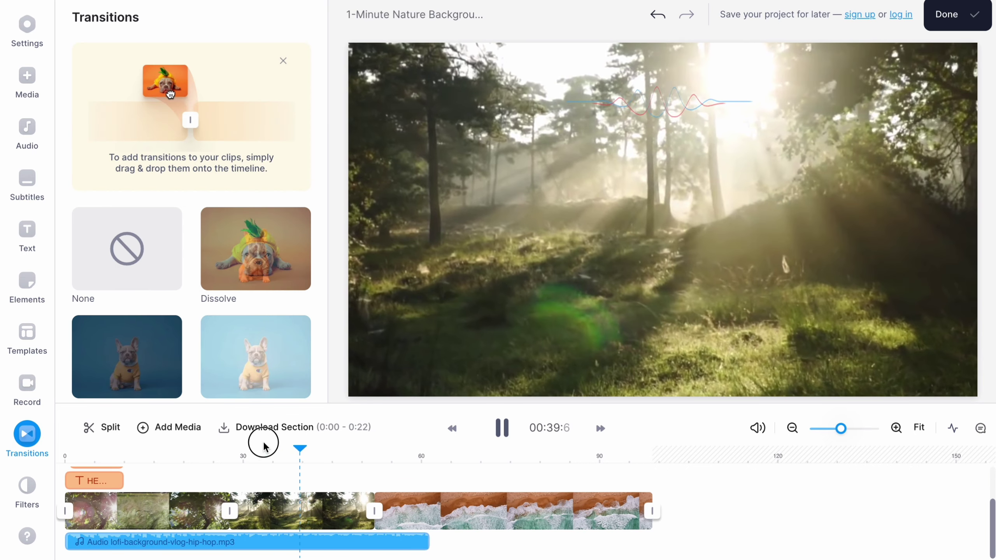
mouse_move(274, 280)
mouse_down()
mouse_move(360, 524)
mouse_move(372, 512)
mouse_up()
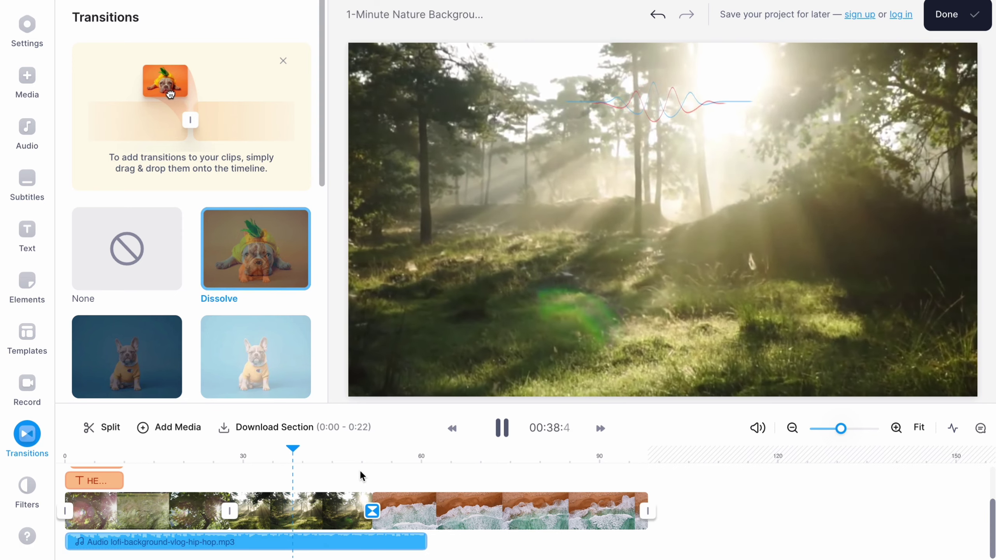
scroll(364, 477, up, 2)
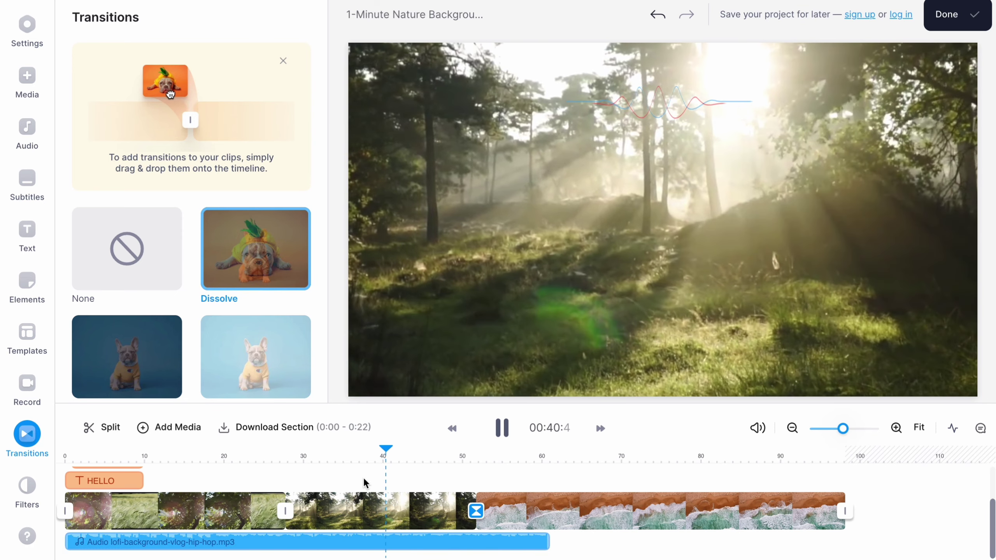
click(647, 455)
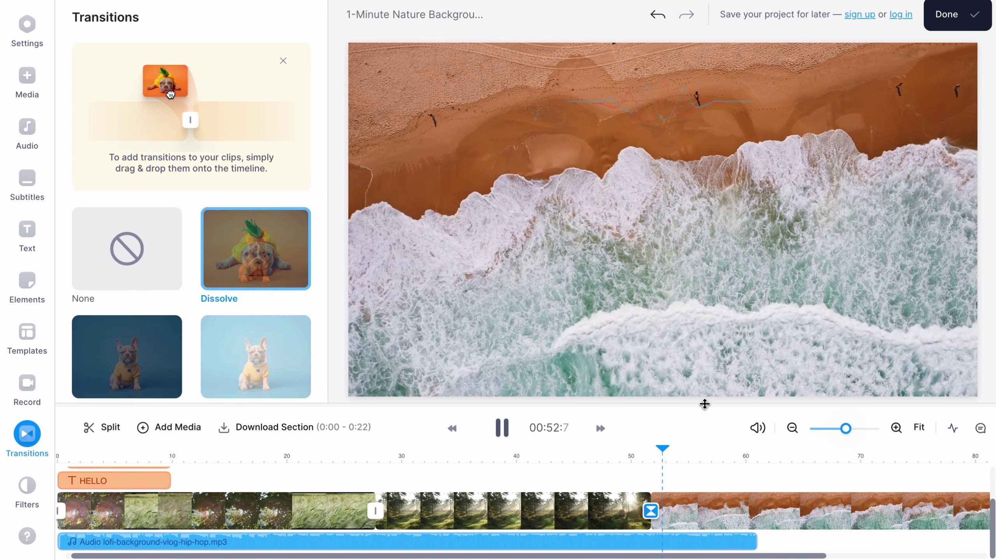
key(space)
Step: Place a Cross Warp transition on the meadow-to-forest cut near 0:27 and play through it
scroll(205, 314, down, 10)
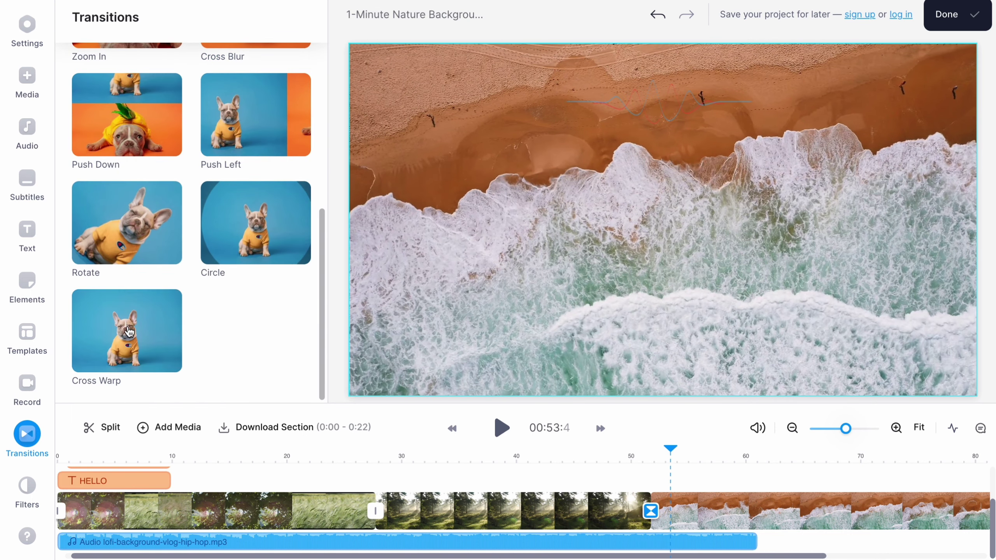
mouse_move(125, 330)
mouse_down()
mouse_move(378, 510)
mouse_move(370, 498)
mouse_up()
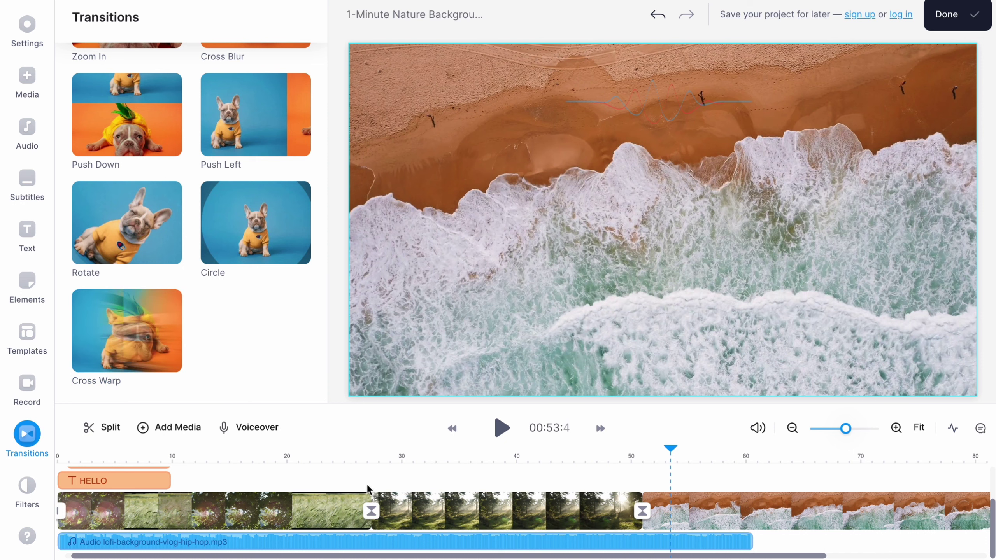
click(367, 467)
click(372, 451)
key(space)
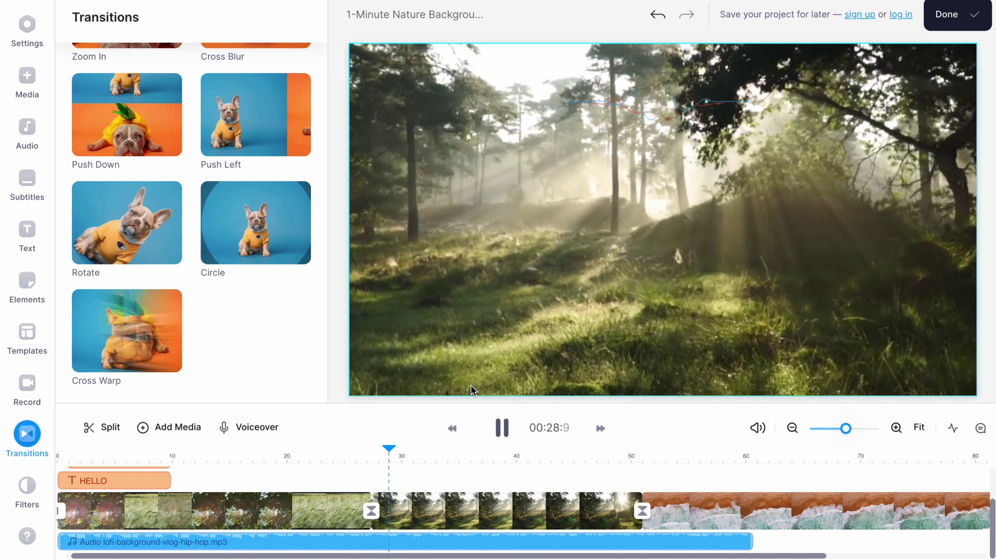
key(space)
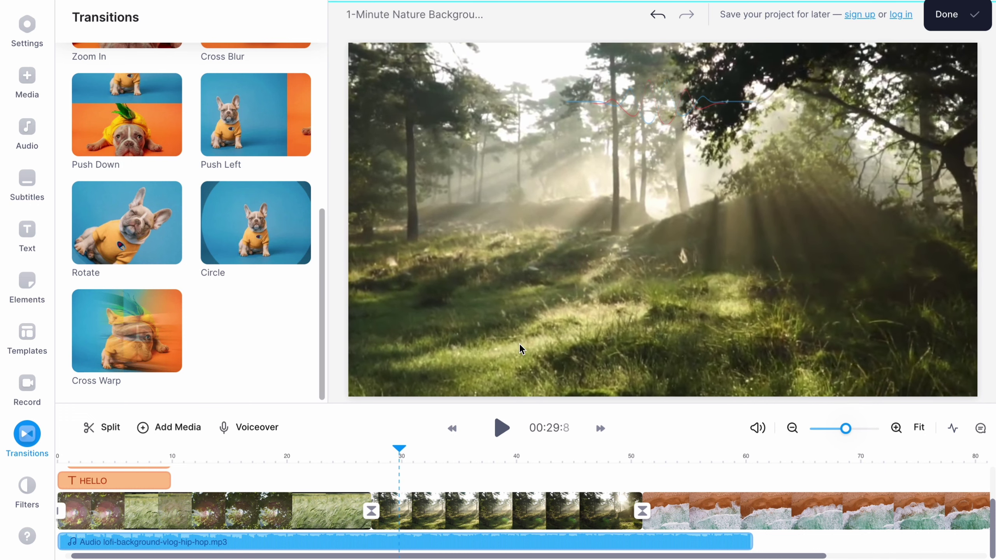
Step: Keep export quality at Standard and return to the Export Your Video summary (01:37.3, 63.8MB)
click(947, 18)
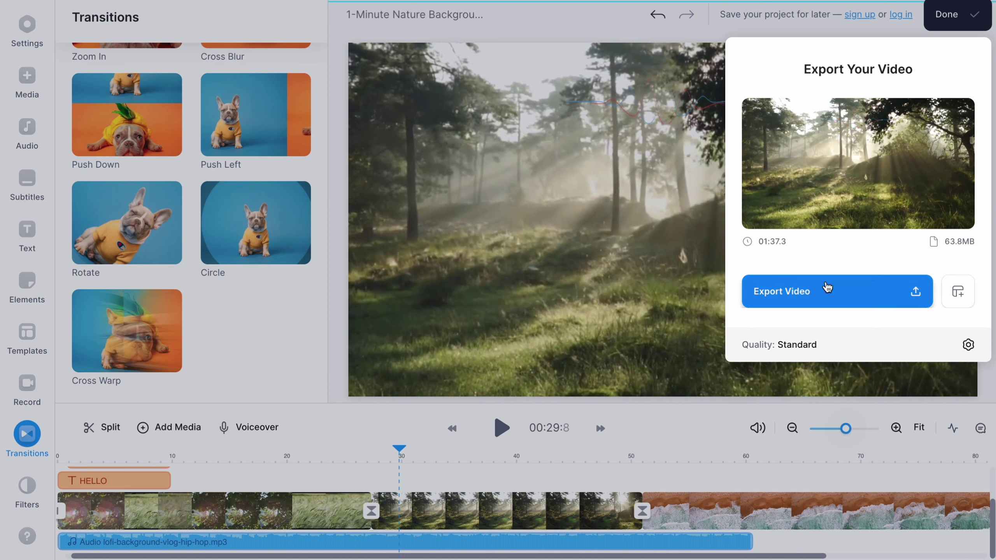
click(969, 346)
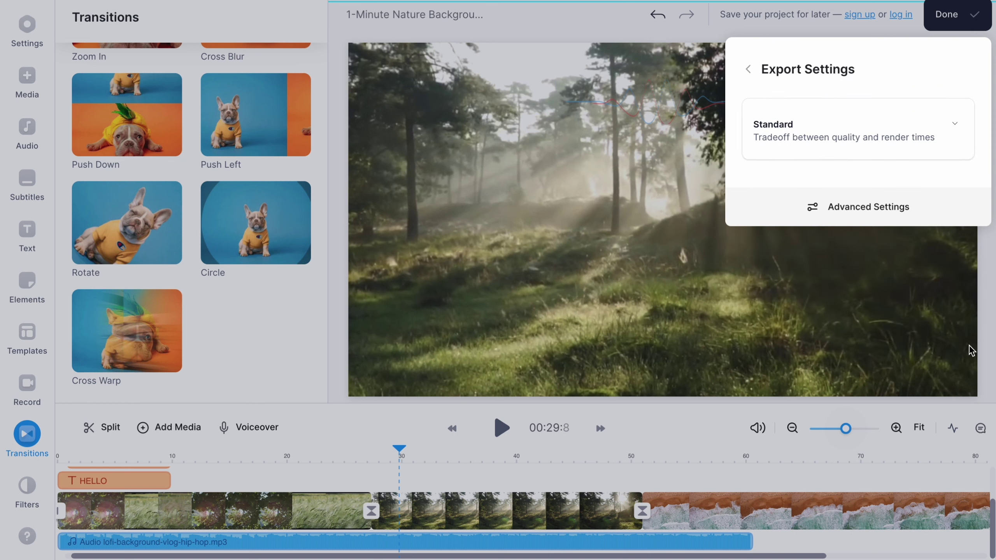
click(904, 139)
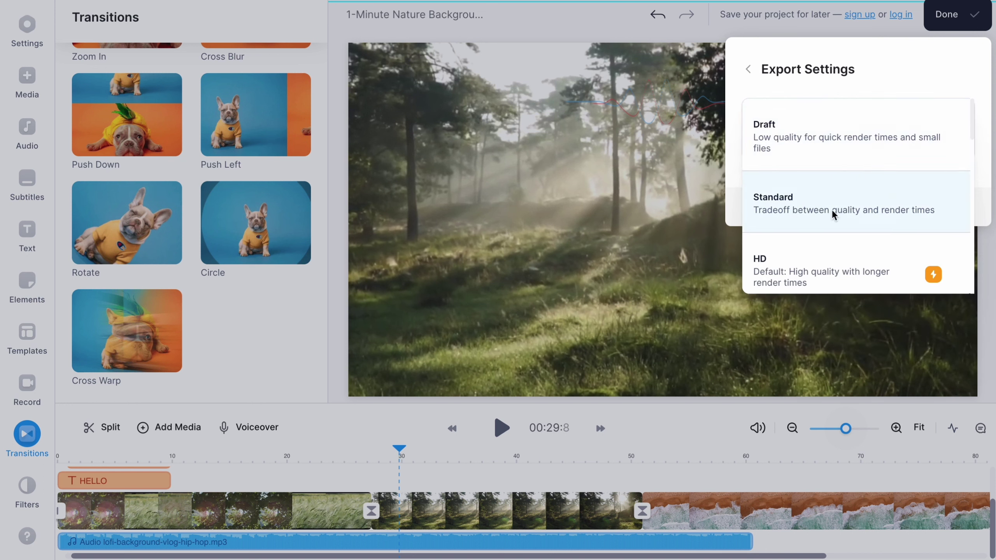
mouse_move(938, 282)
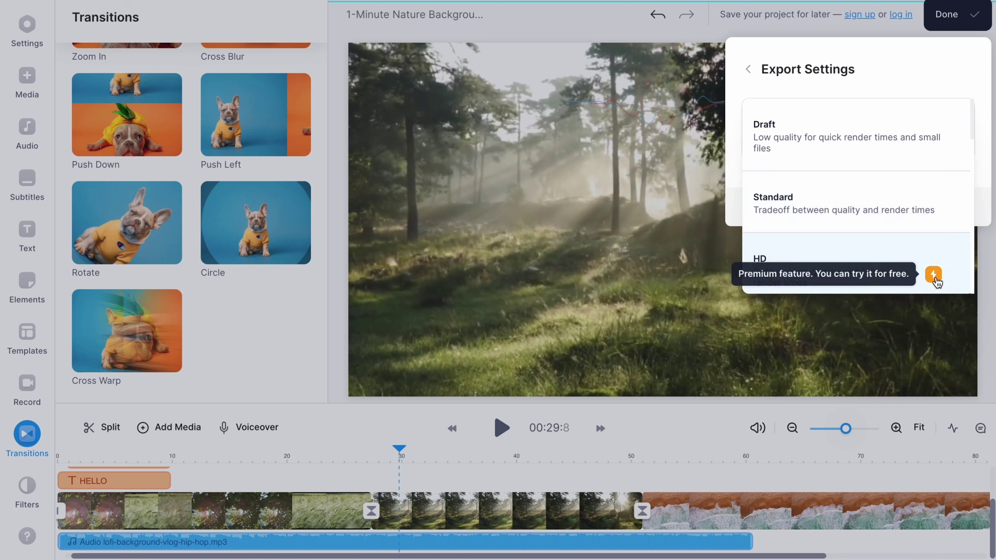
click(868, 193)
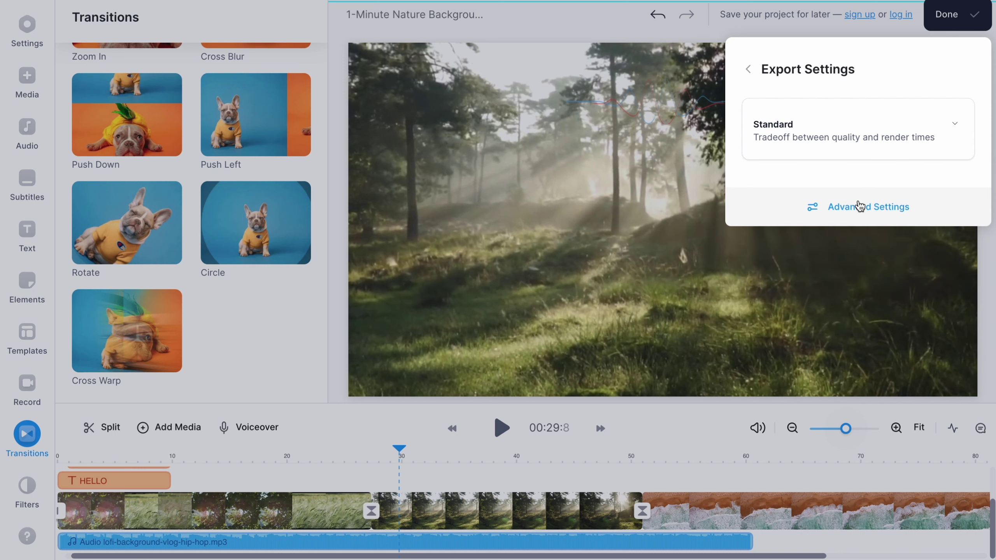
click(750, 72)
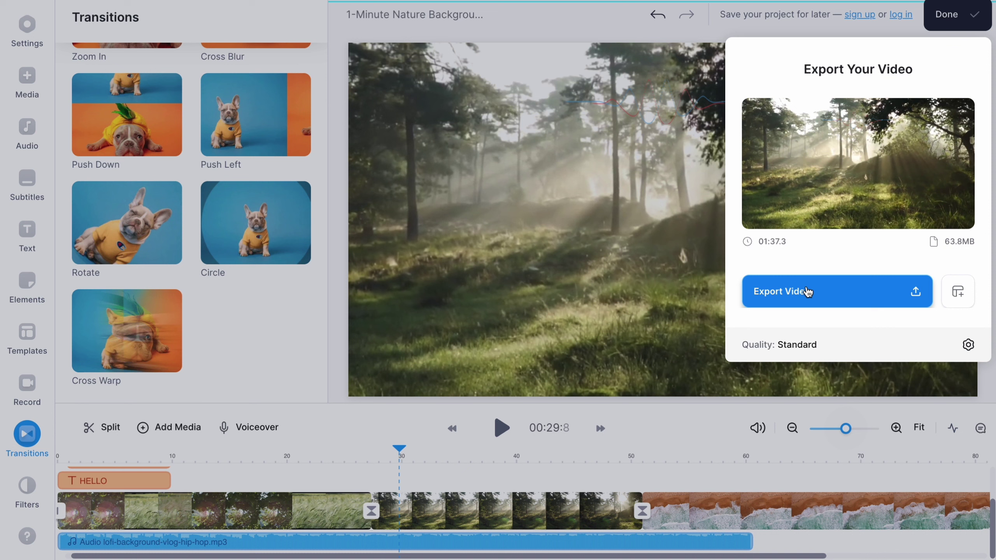
Step: Export the nature video and request removing the watermark from the export
click(820, 284)
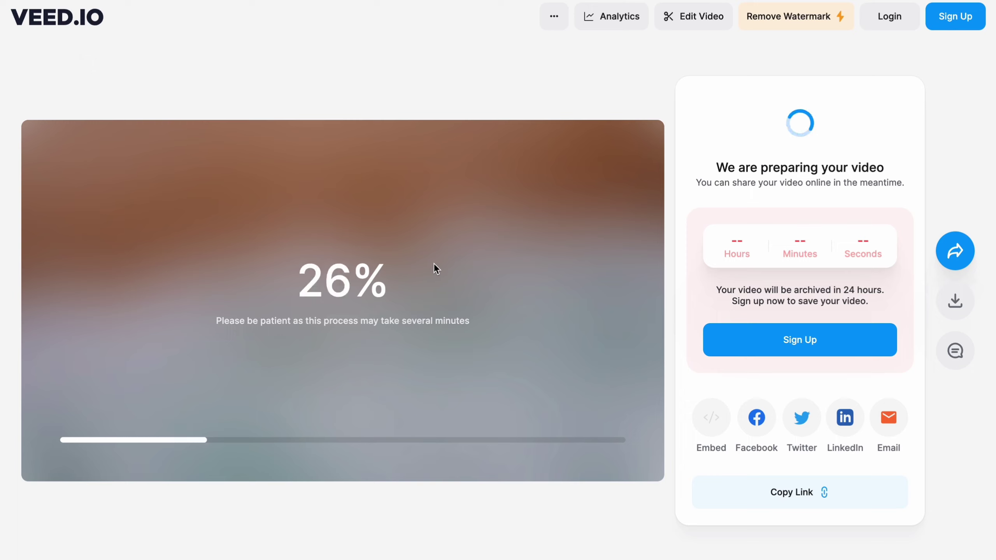
right_click(779, 25)
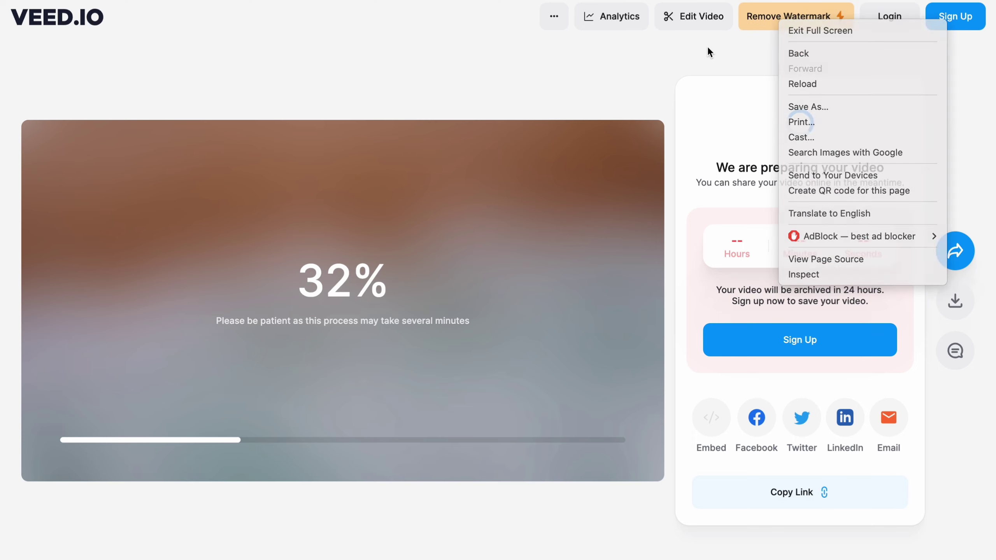
click(779, 22)
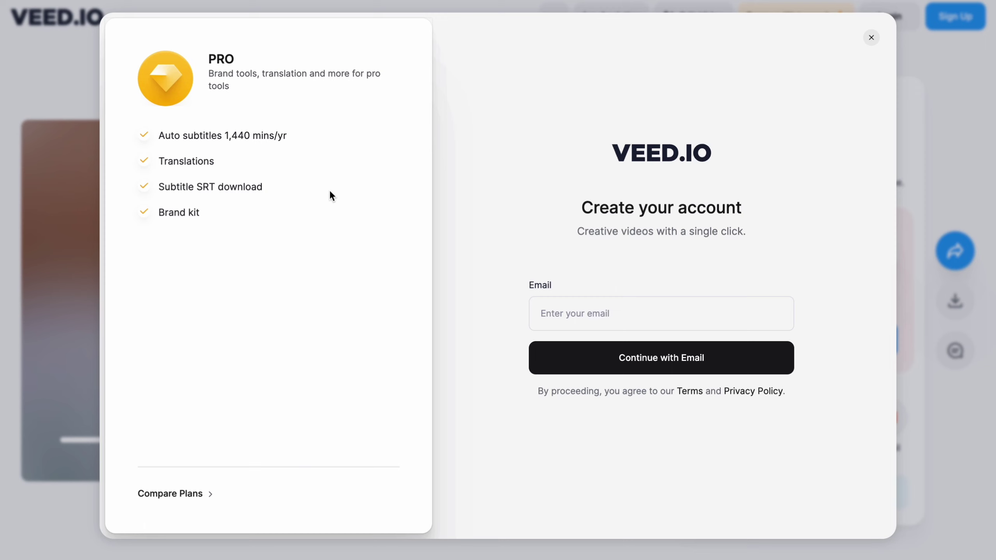
Step: Dismiss the sign-up prompt, play the exported video preview, and return to the VEED homepage
click(872, 38)
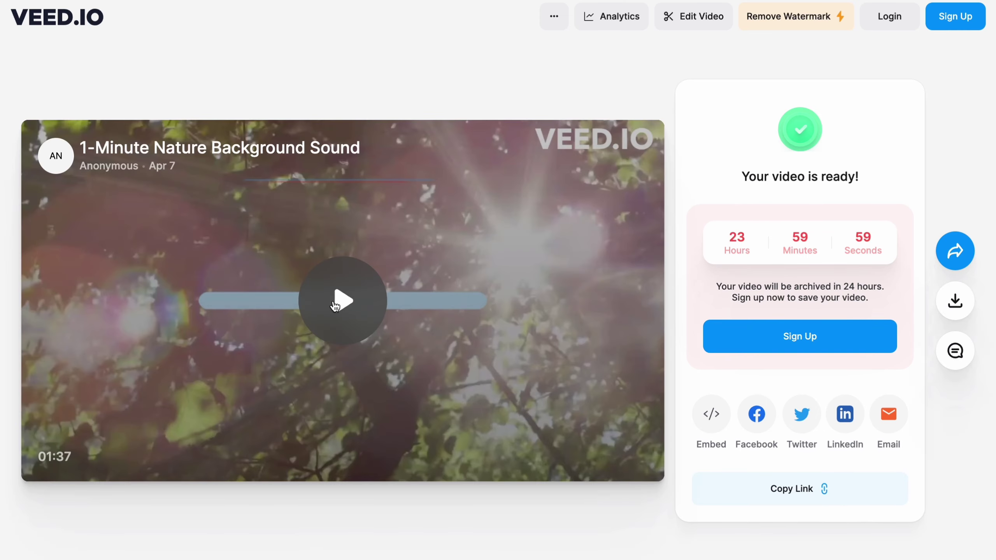
click(335, 306)
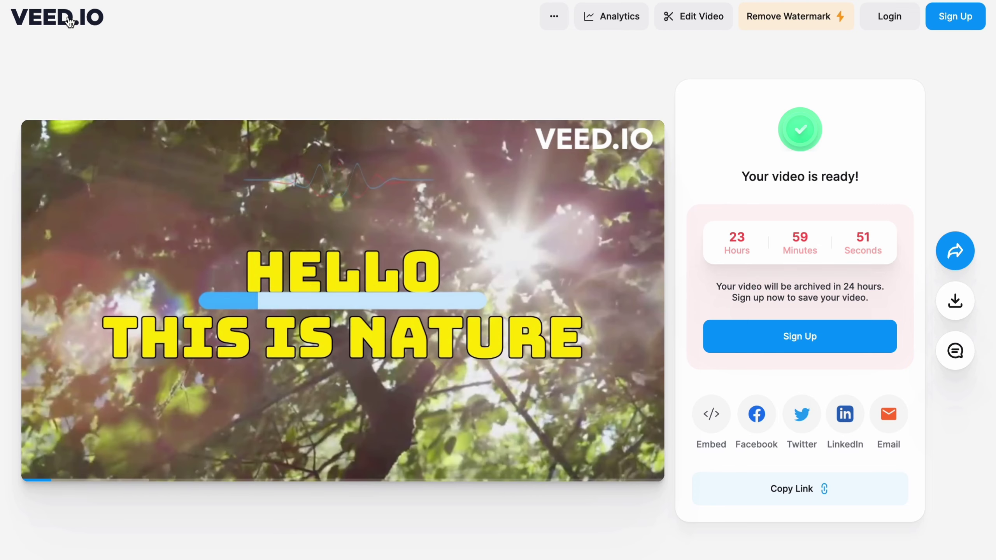
click(70, 21)
Step: Open the pricing page and highlight the Free plan's 720p watermarked exports and Basic's 1080p exports
click(541, 323)
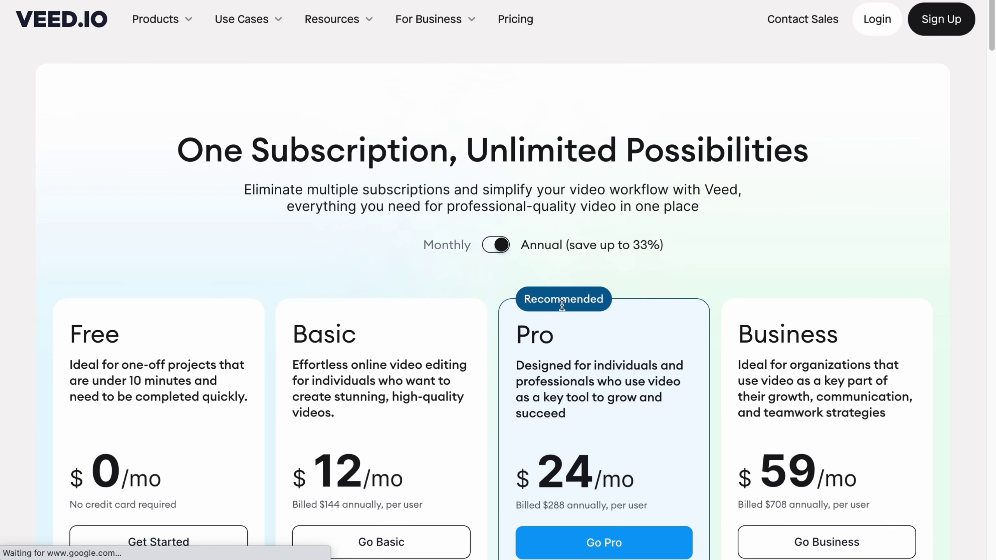
scroll(562, 305, down, 5)
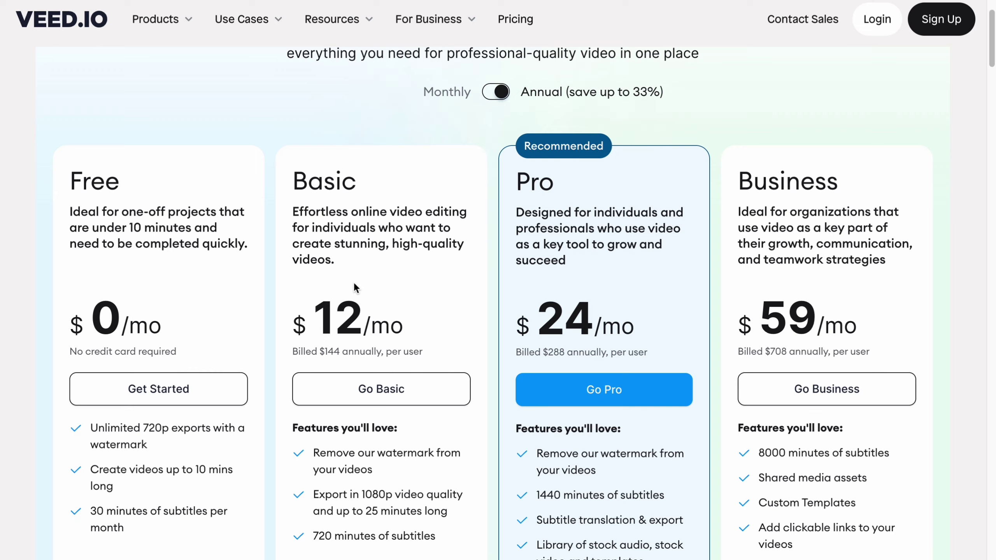
scroll(354, 282, down, 4)
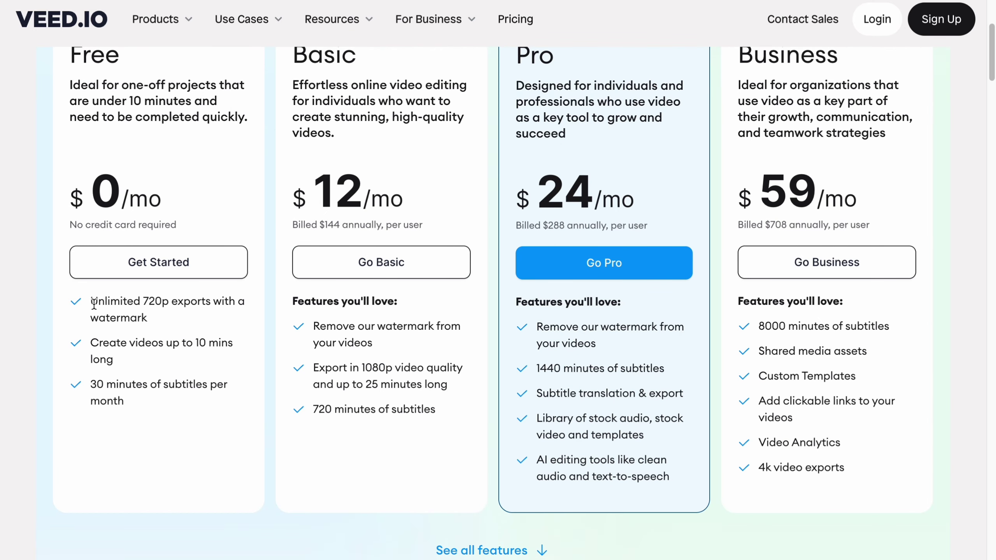
drag(93, 302, 194, 319)
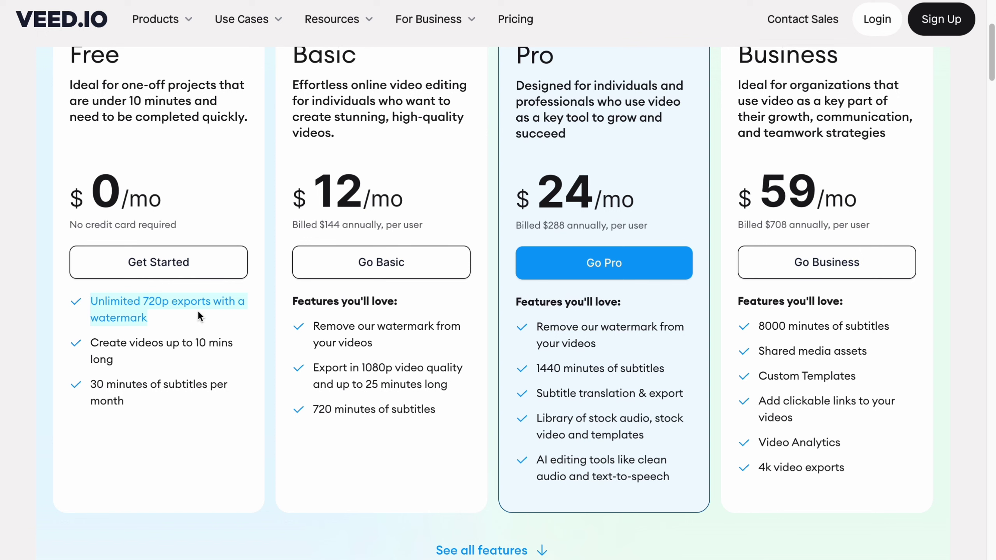
scroll(160, 145, up, 3)
scroll(118, 321, down, 3)
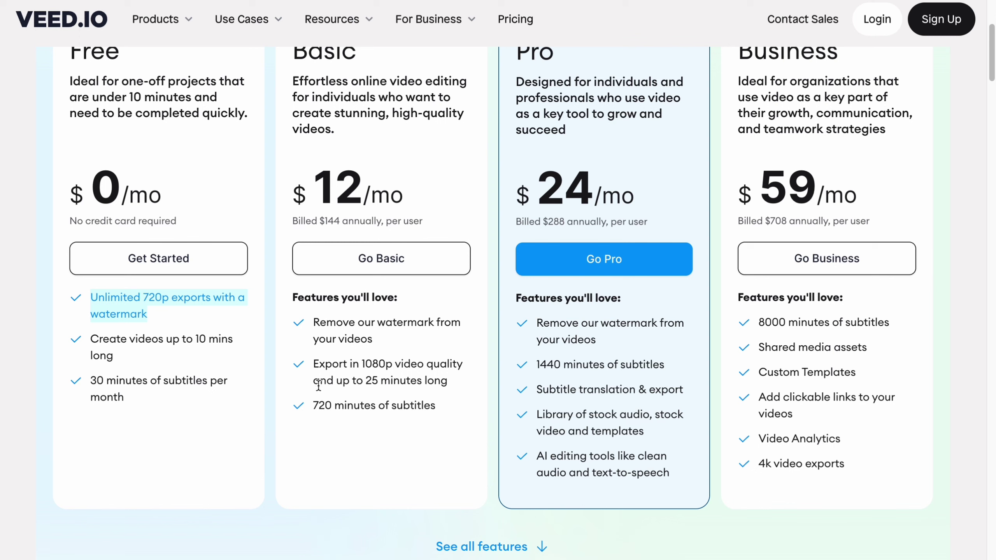
drag(313, 365, 417, 364)
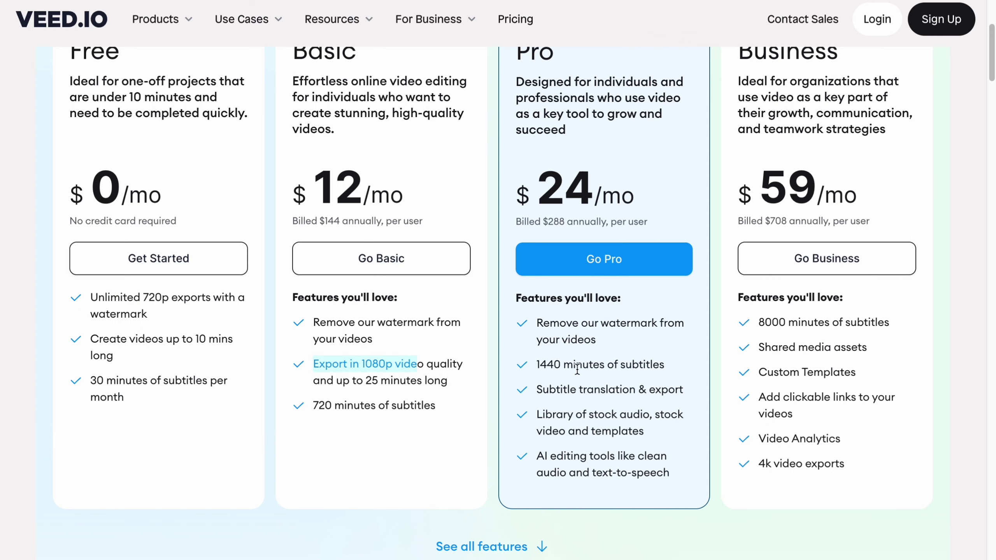
scroll(508, 355, up, 1)
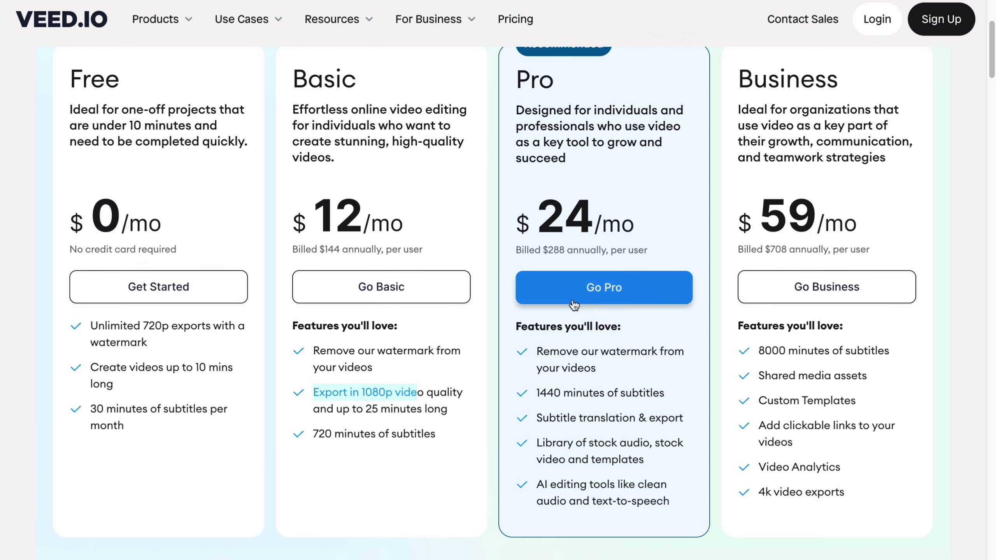
Step: Try the Pro plan and compare watermark removal in the Basic and Pro plan cards
click(598, 302)
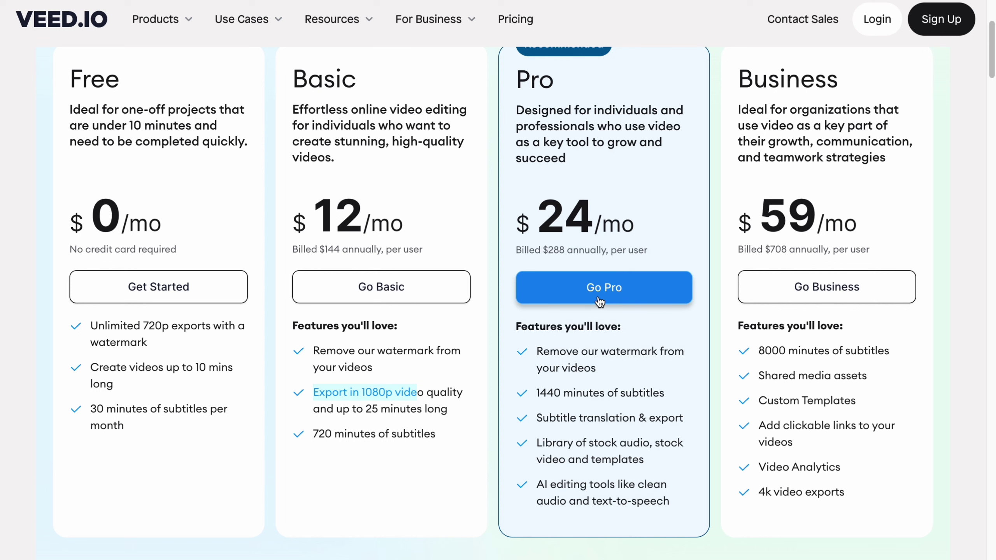
scroll(671, 321, up, 1)
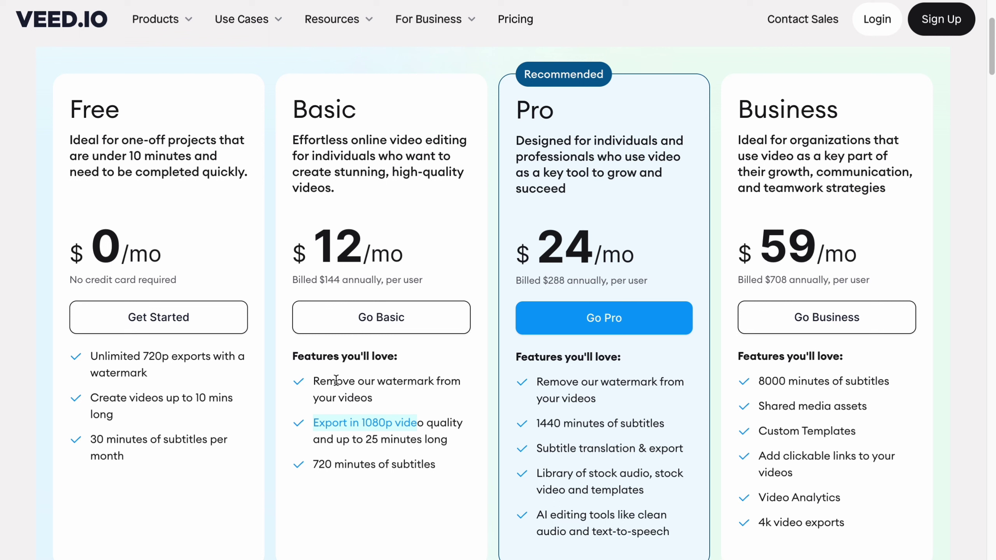
drag(313, 381, 372, 398)
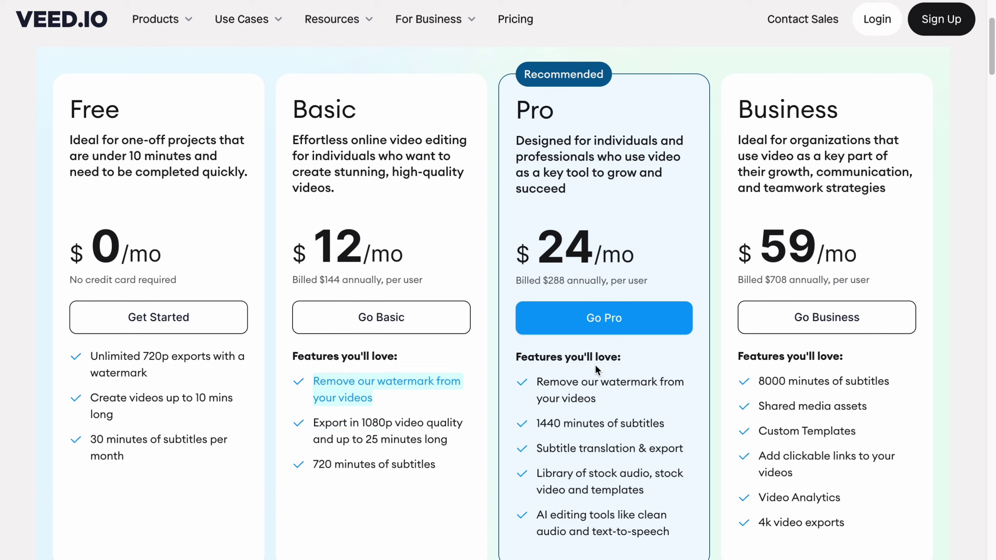
drag(537, 381, 634, 403)
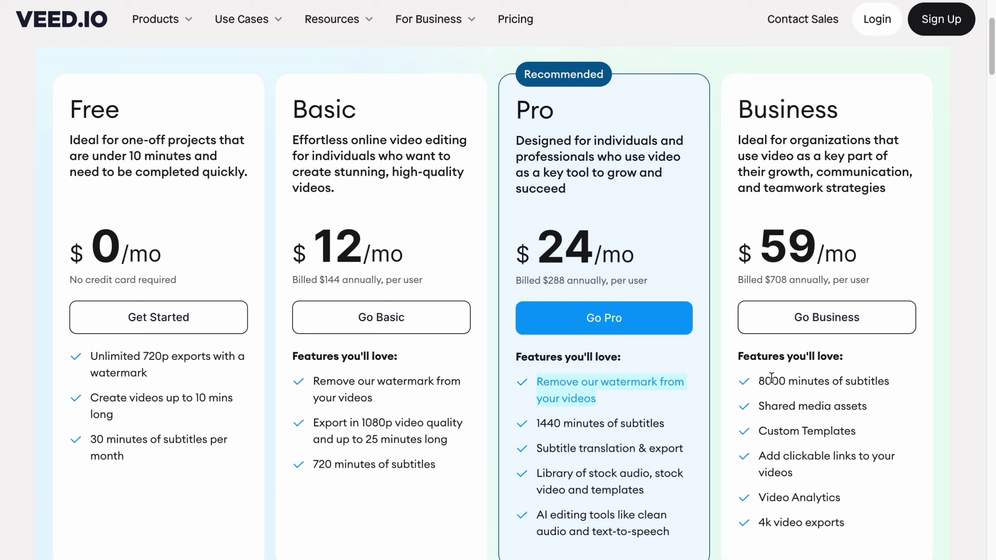
scroll(771, 378, down, 10)
scroll(774, 325, down, 1)
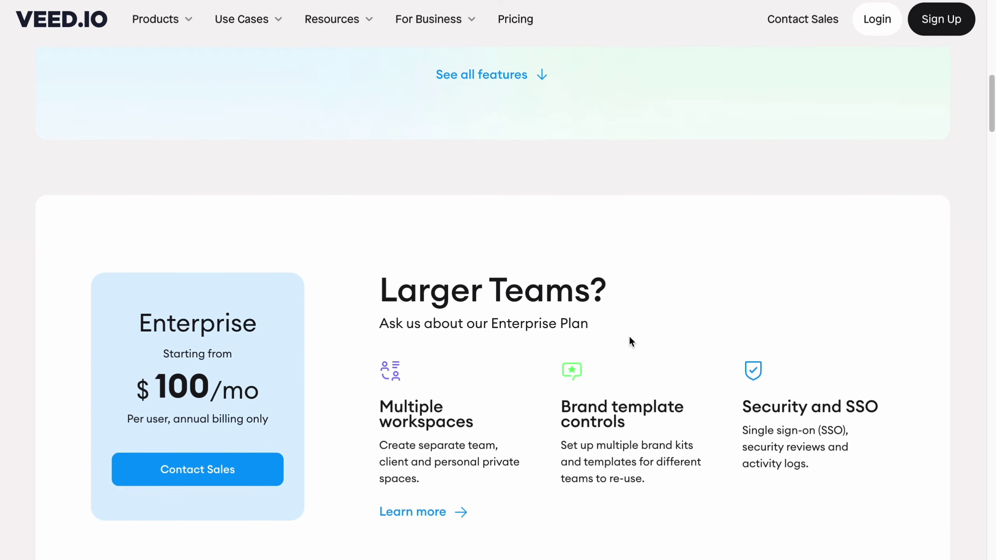
scroll(629, 338, up, 10)
scroll(629, 337, down, 2)
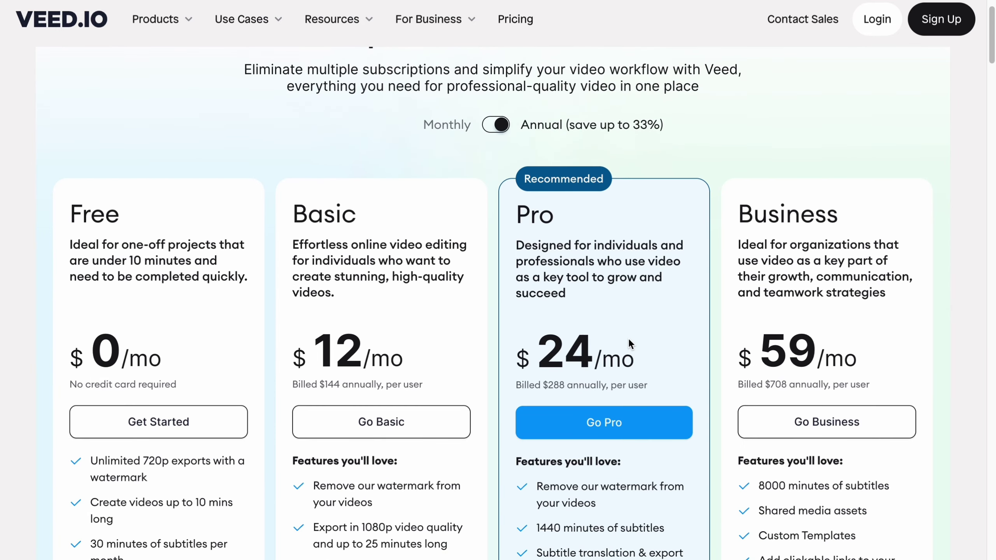
scroll(628, 337, down, 8)
scroll(620, 337, up, 5)
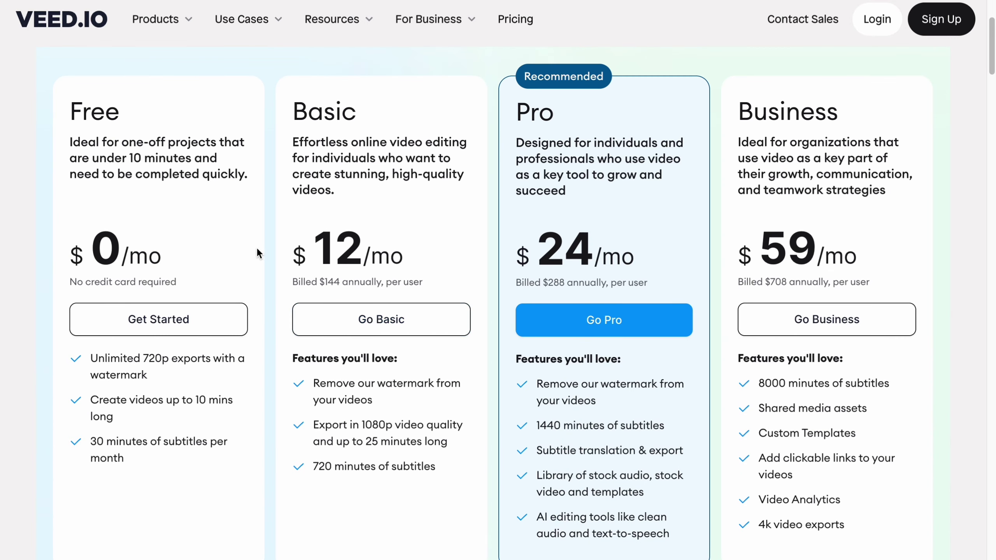
scroll(258, 243, down, 1)
scroll(249, 239, up, 7)
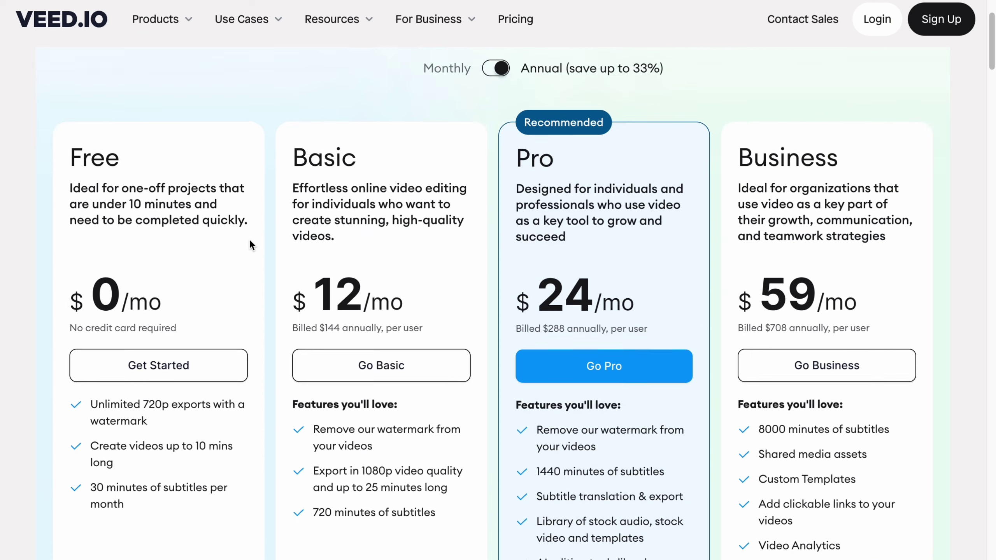
click(70, 21)
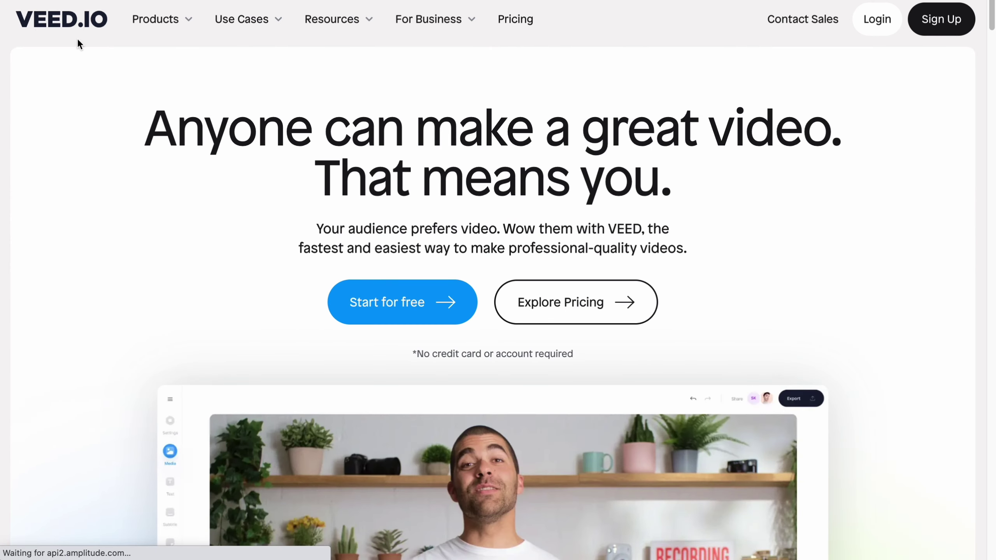